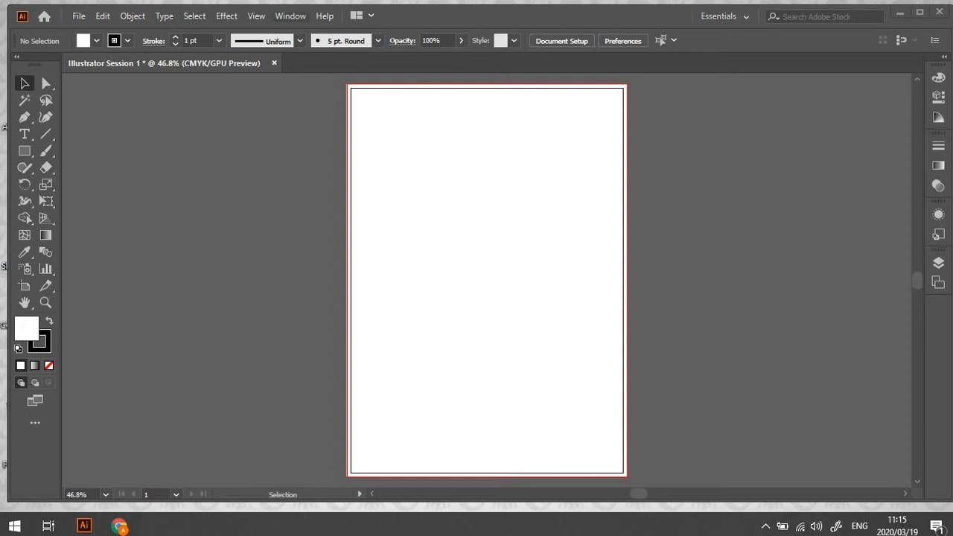
Look through the application's command menus, including the full list of available panels and libraries
click(78, 16)
mouse_move(133, 15)
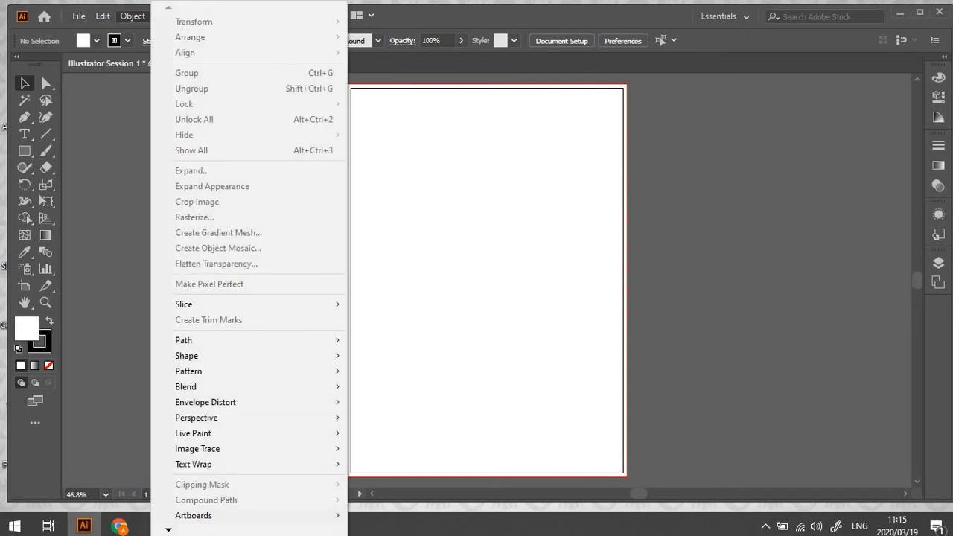
click(103, 16)
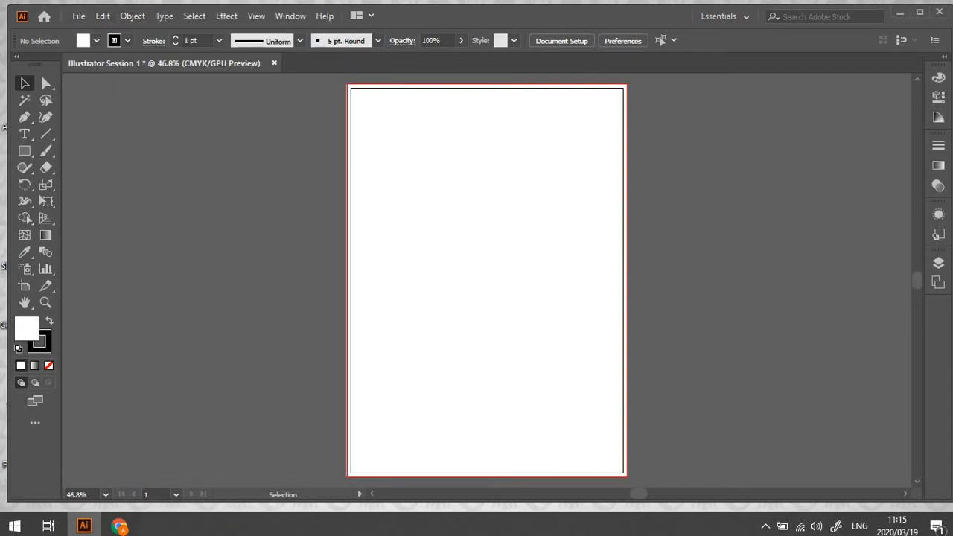
click(290, 16)
mouse_move(256, 16)
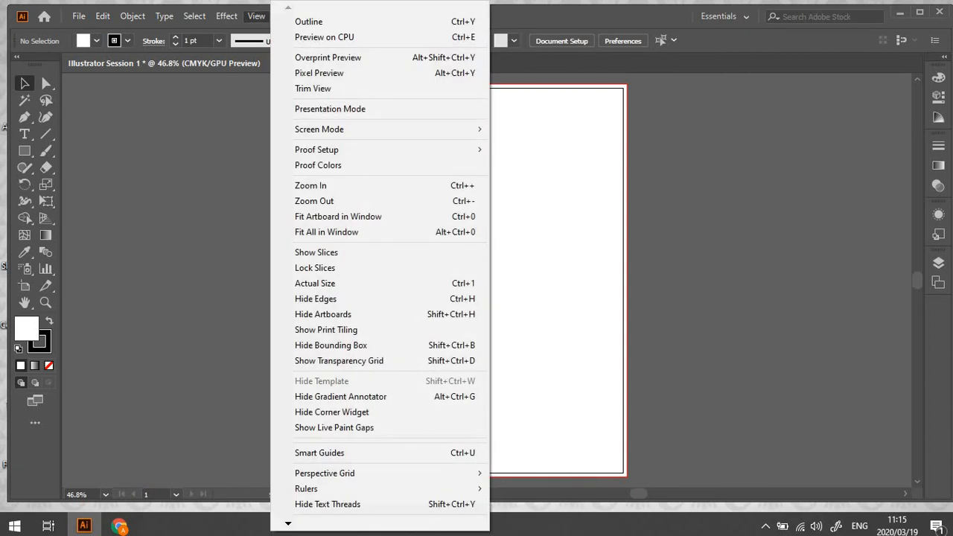
mouse_move(226, 16)
key(Escape)
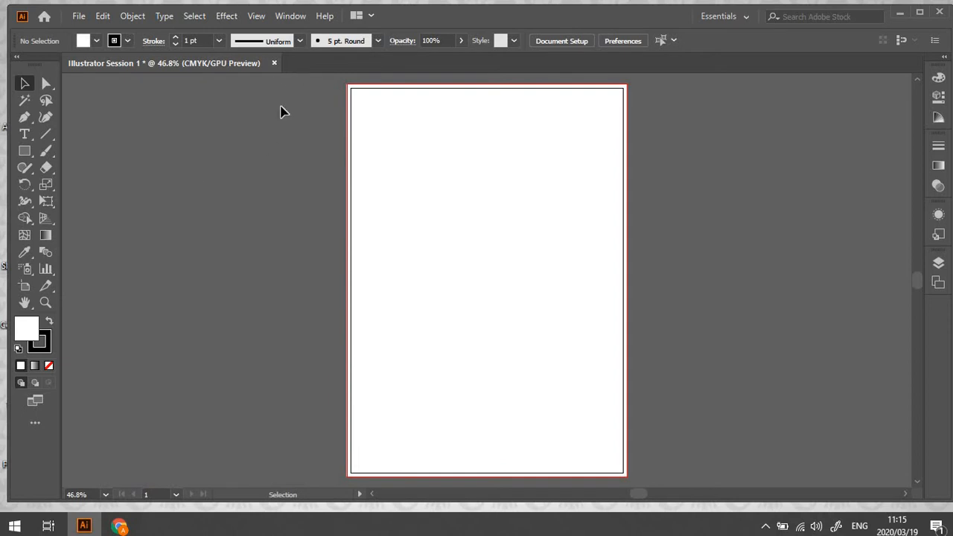
click(296, 17)
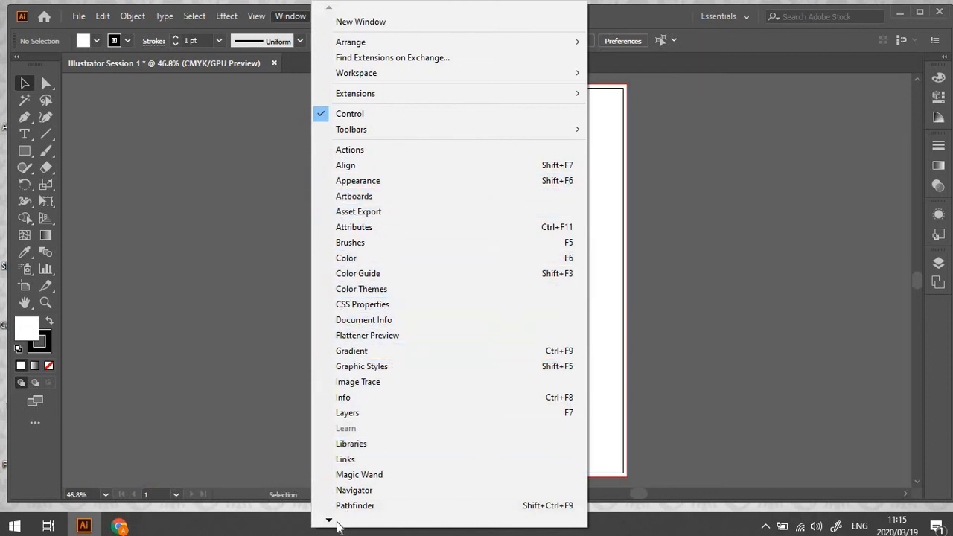
mouse_move(330, 523)
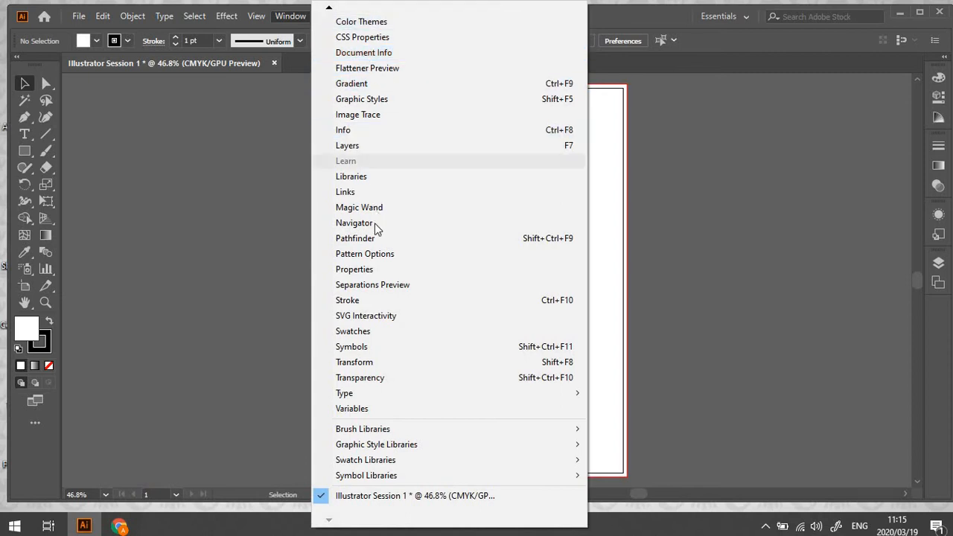
click(284, 344)
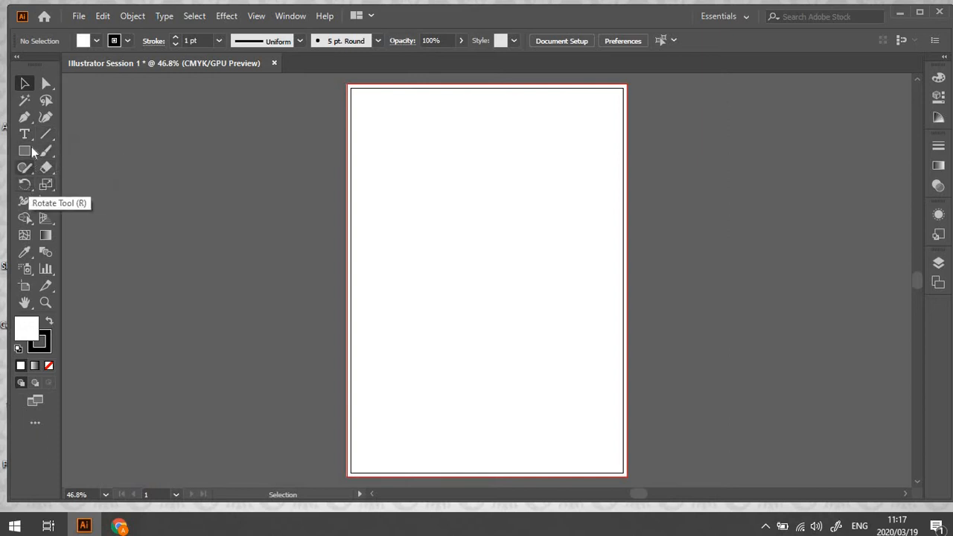
Examine the tool variants grouped with the Pen, Line Segment and Rectangle tools
click(22, 121)
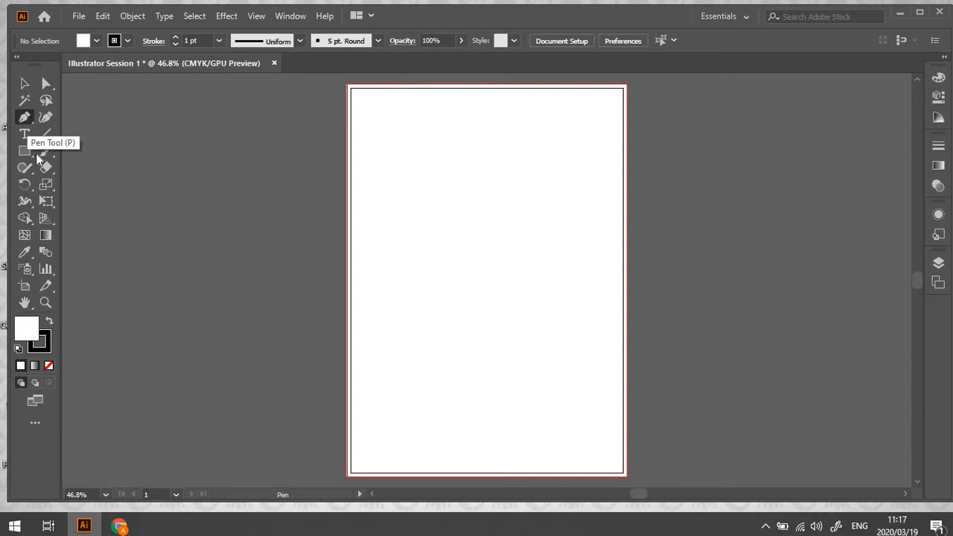
click(24, 118)
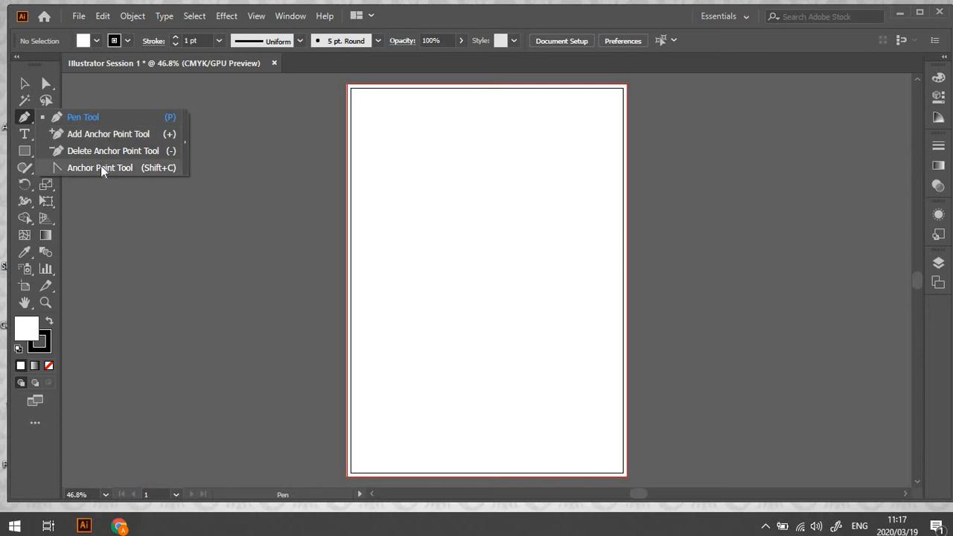
click(23, 123)
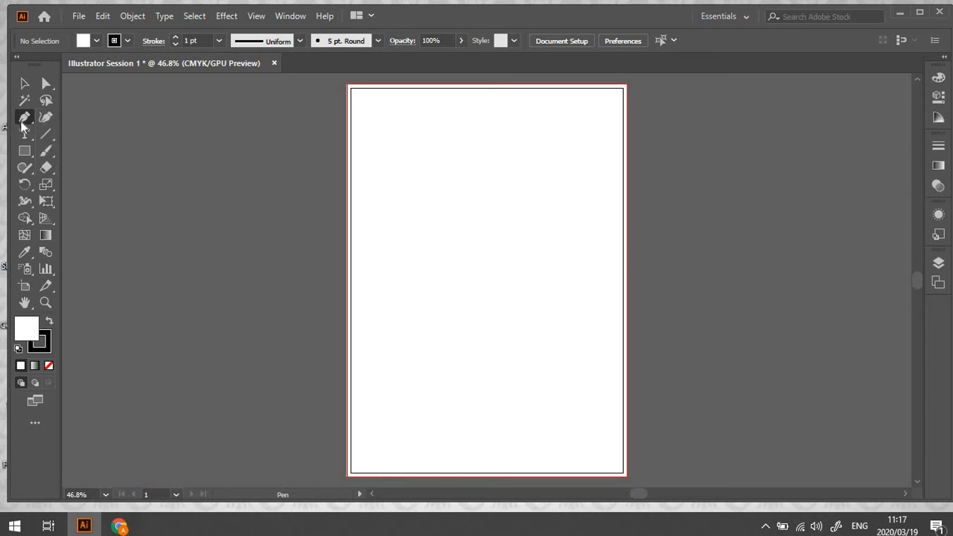
click(46, 136)
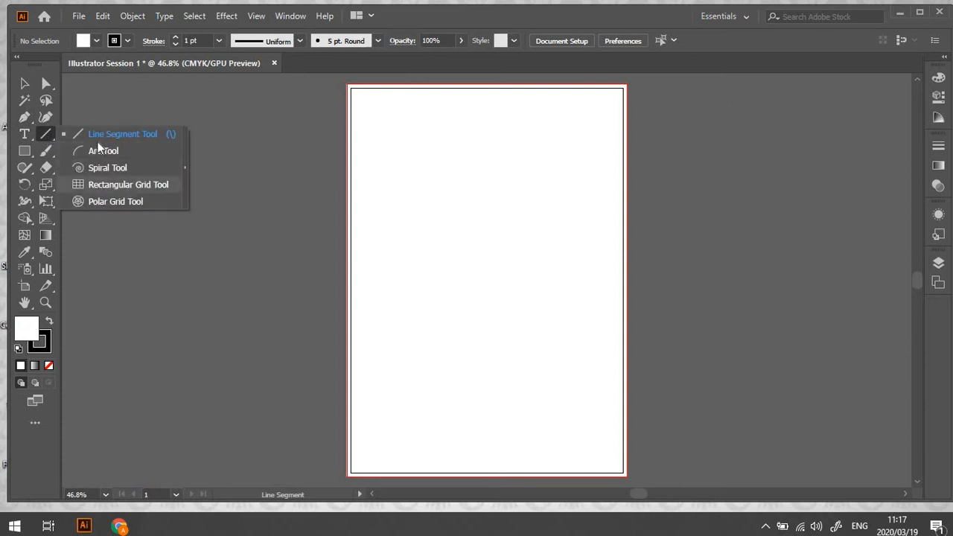
click(47, 137)
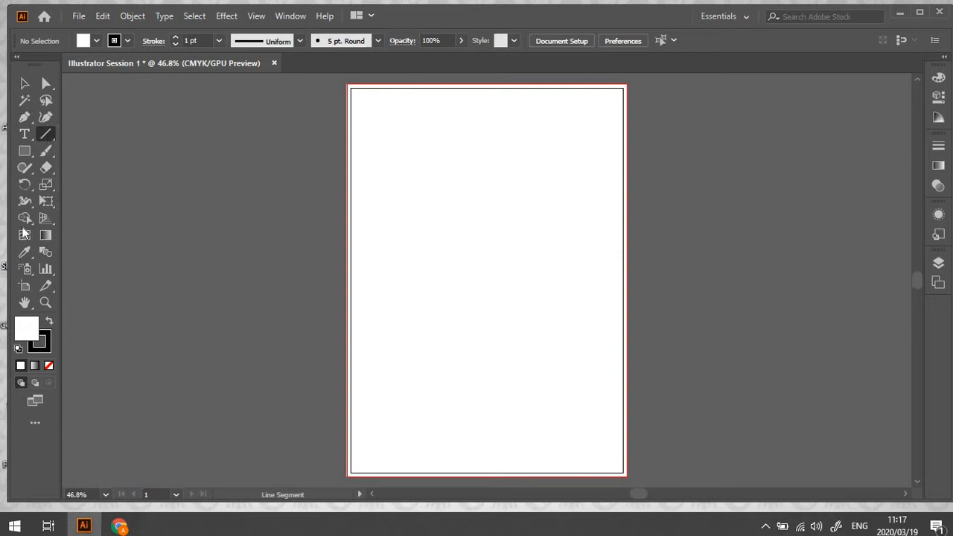
click(24, 151)
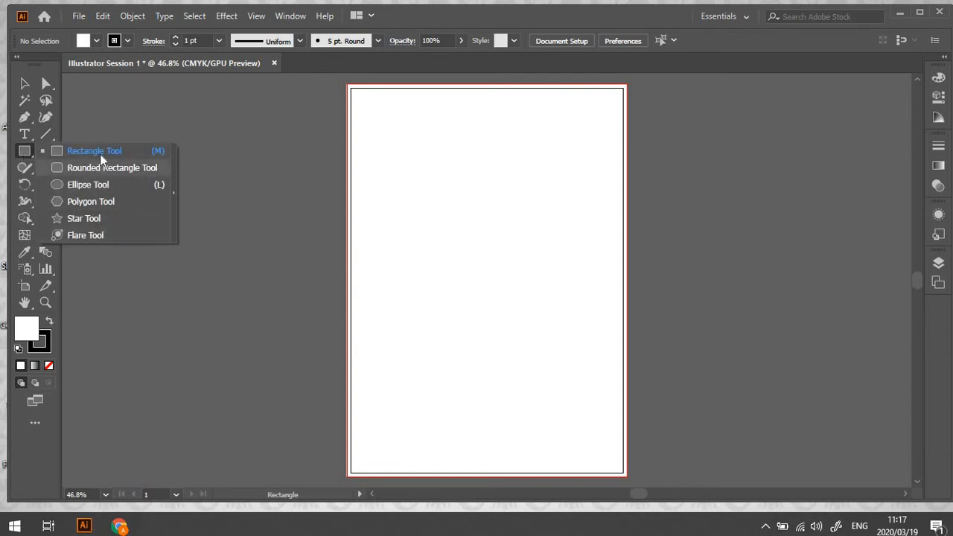
click(24, 156)
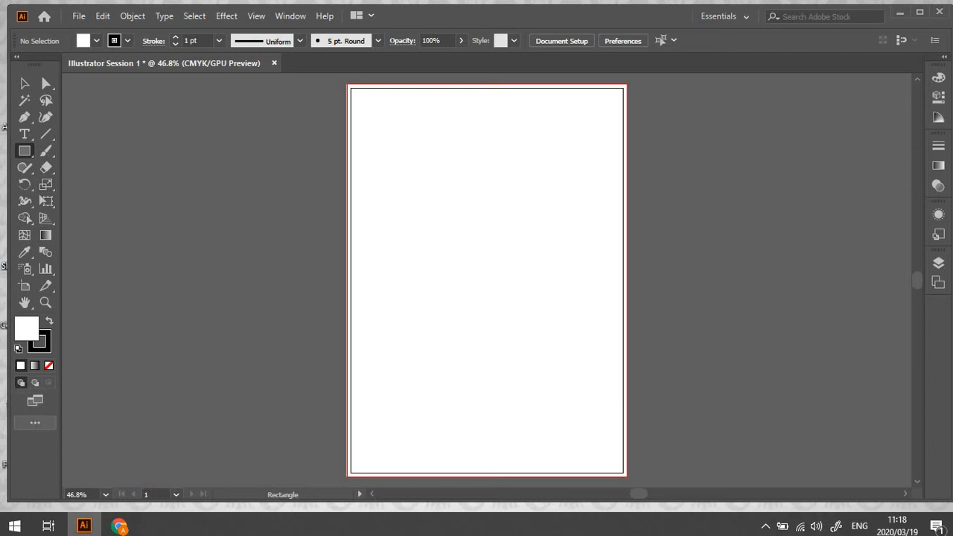
Compare the single-column and double-column toolbar layouts and examine the complete list of tools
click(17, 57)
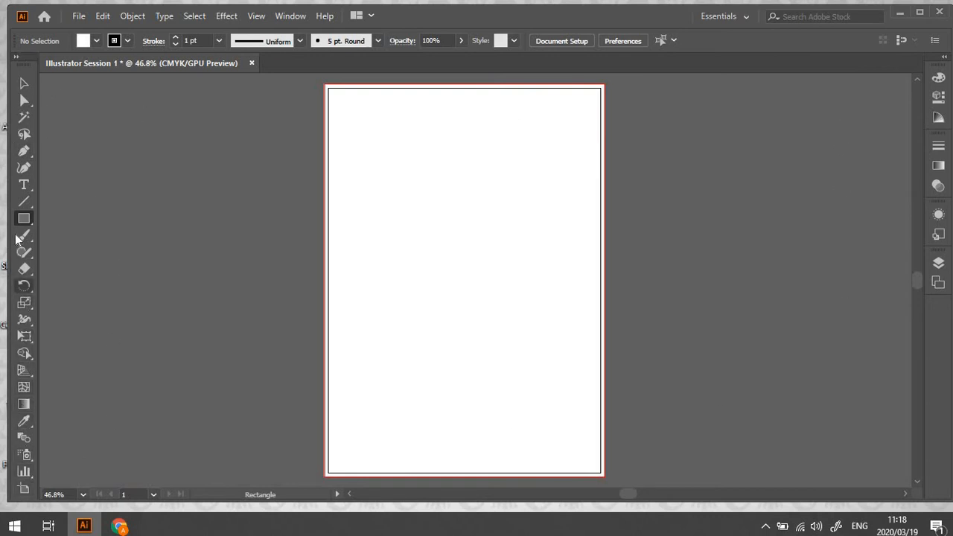
click(18, 57)
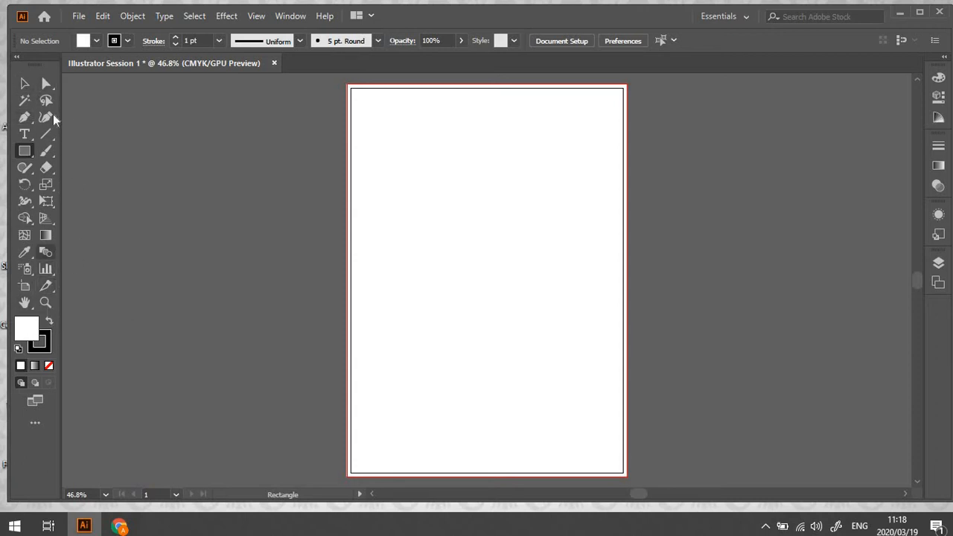
click(38, 424)
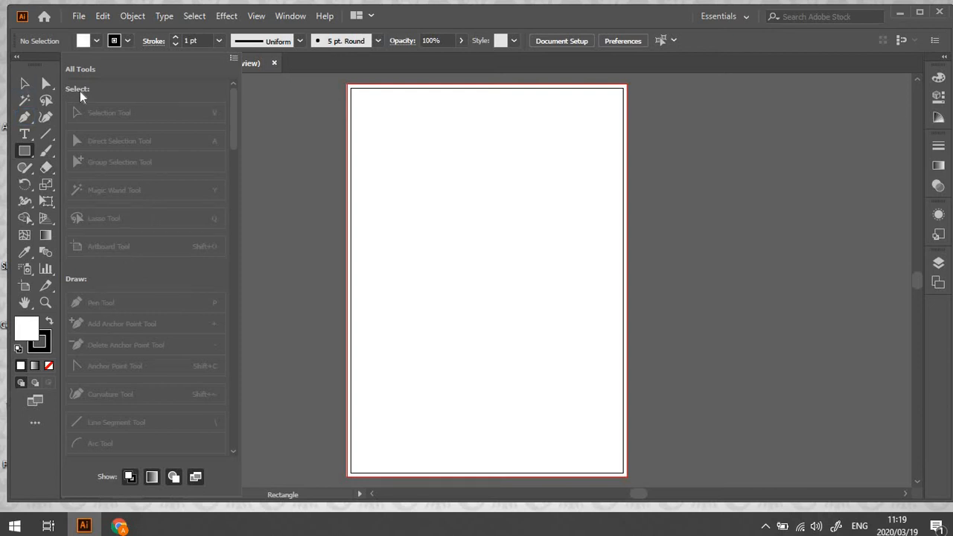
click(280, 286)
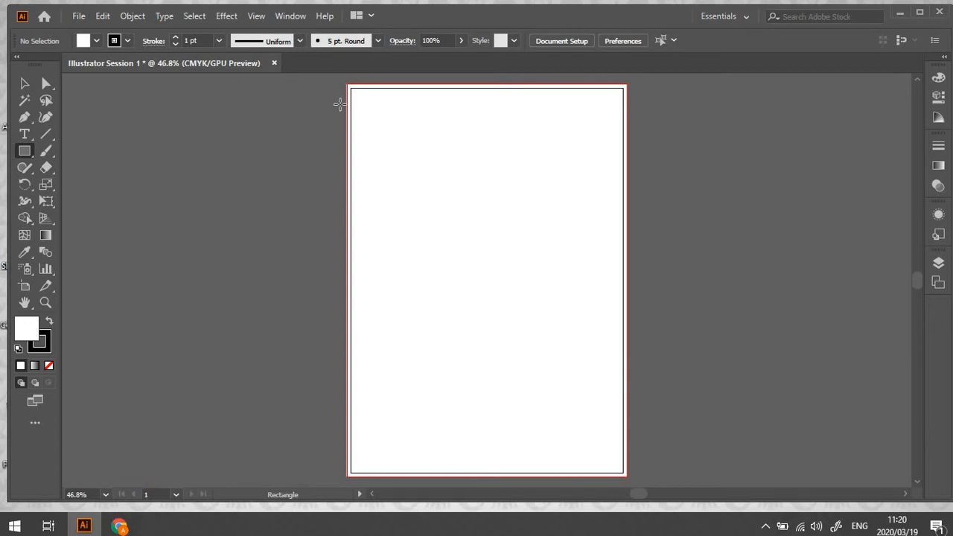
Draw a nearly square rectangle on the canvas left of the artboard and round all its corners to about 50.2 mm
click(19, 151)
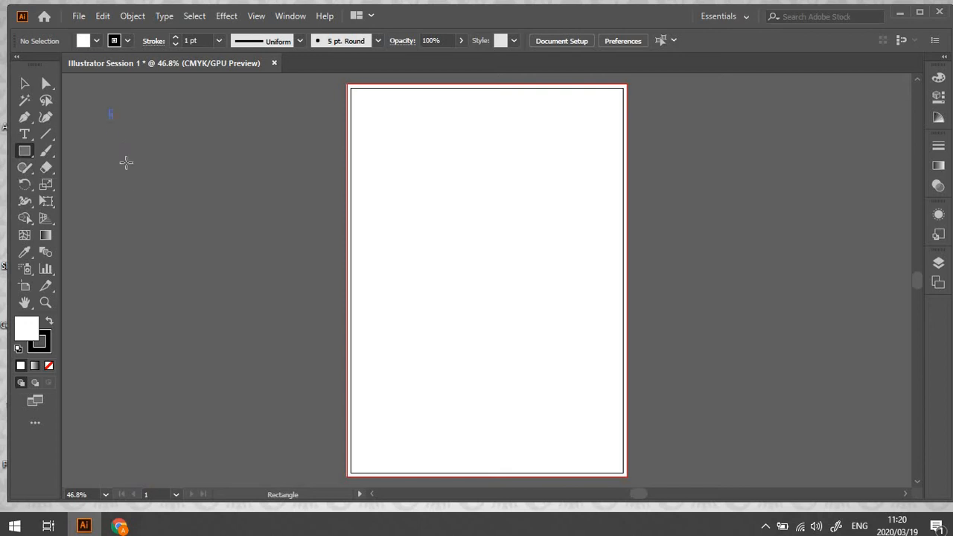
drag(125, 162, 298, 306)
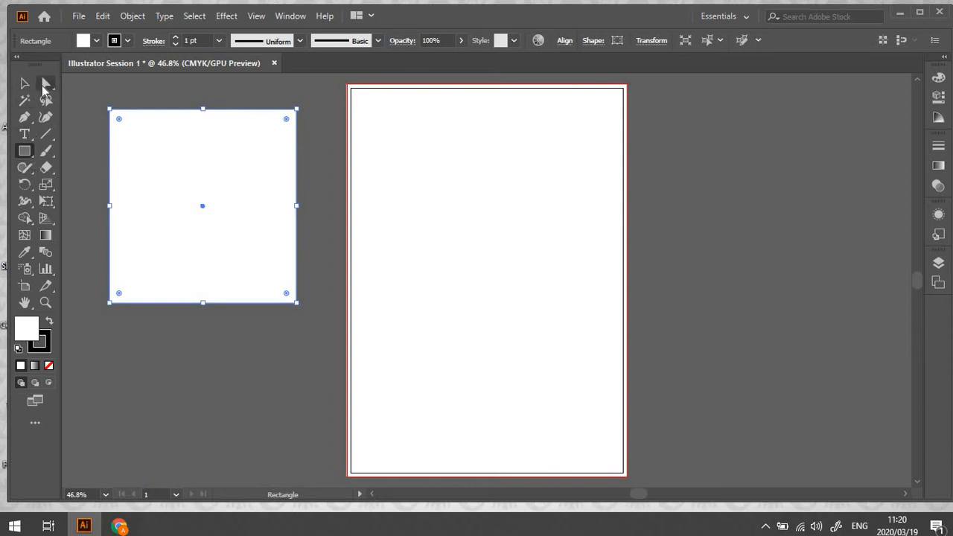
click(44, 86)
drag(120, 120, 174, 180)
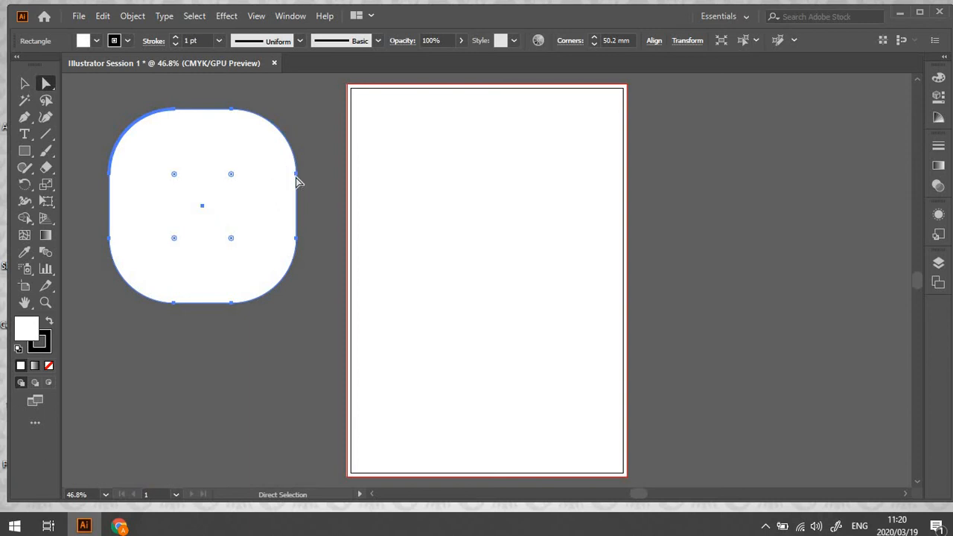
Move the rounded rectangle lower beside the artboard and give it a blue-violet fill
drag(297, 175, 277, 267)
click(40, 347)
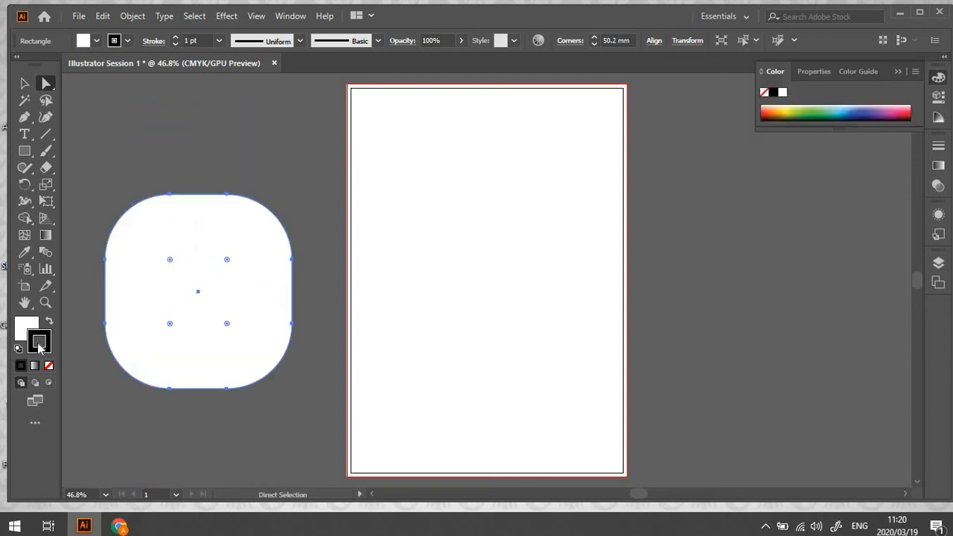
click(22, 331)
click(871, 108)
click(24, 84)
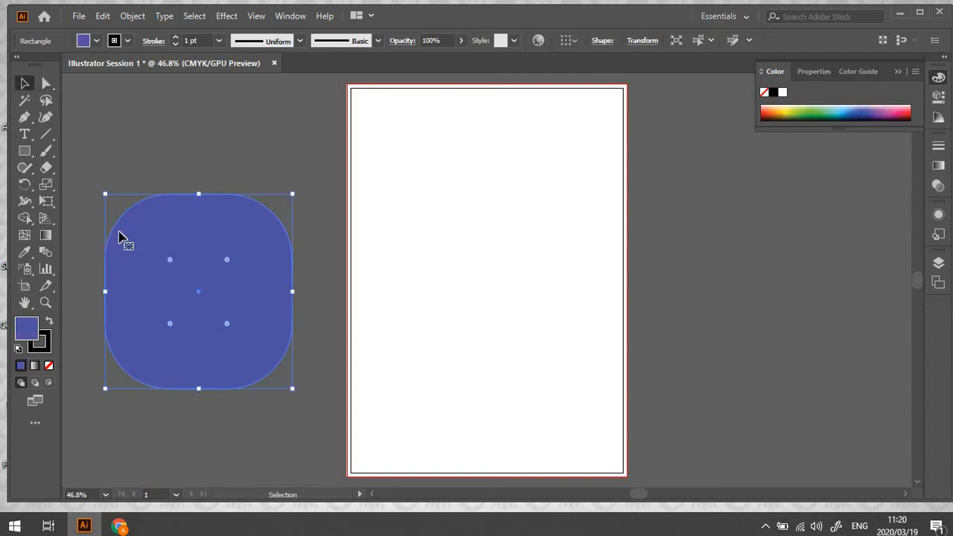
click(192, 136)
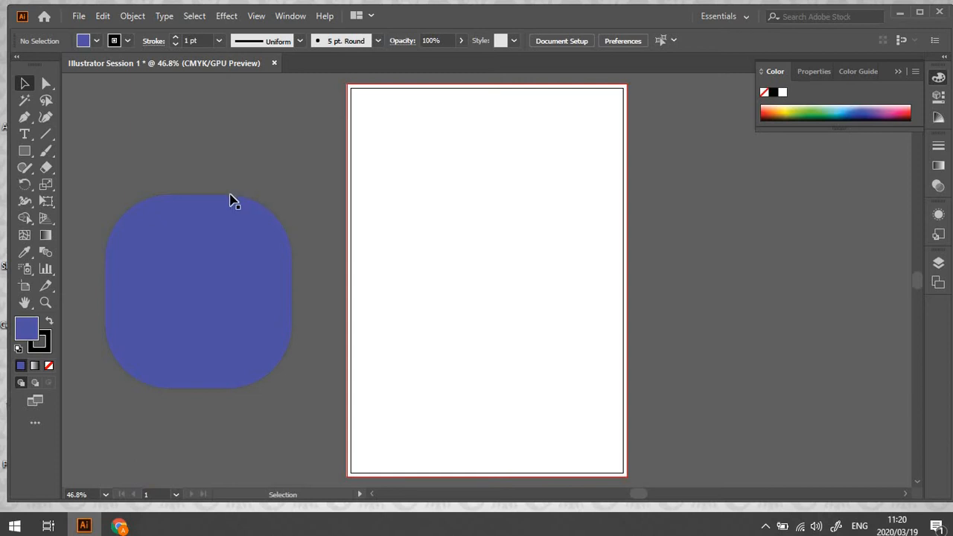
Move the blue rounded rectangle onto the artboard and stretch it downward and outward on both sides
drag(238, 294, 526, 324)
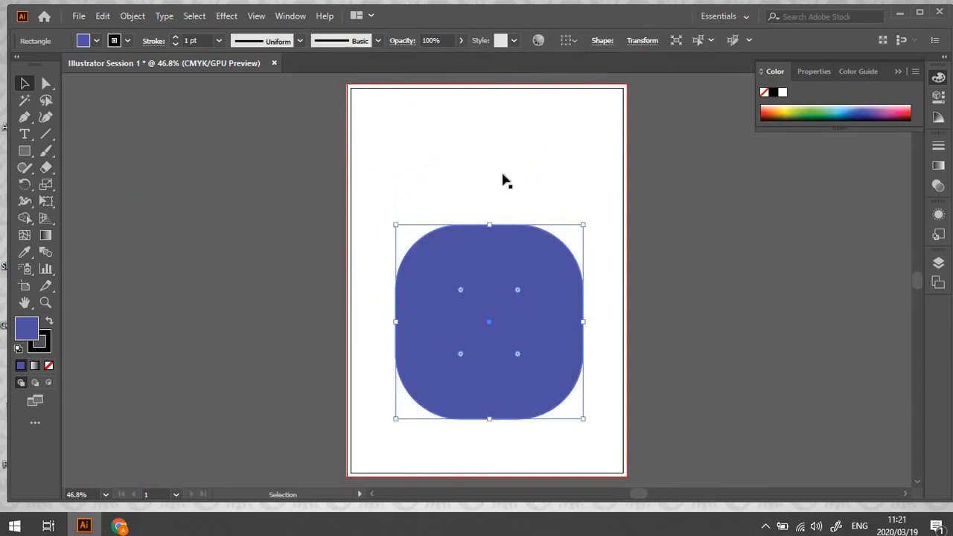
drag(556, 341, 547, 254)
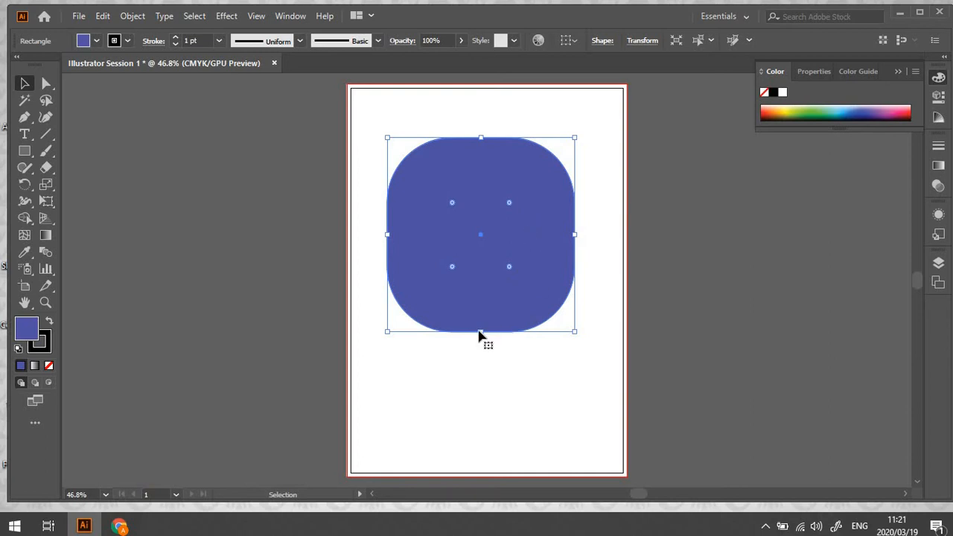
drag(480, 333, 485, 417)
drag(574, 276, 608, 277)
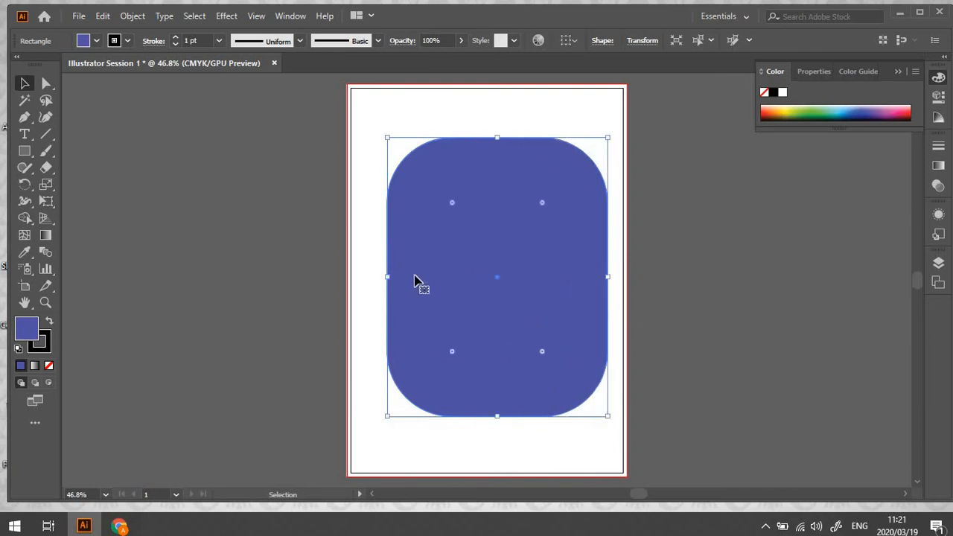
drag(387, 277, 360, 277)
Round the blue shape's corners to the maximum, about 95.25 mm, for a nearly oval outline
click(46, 84)
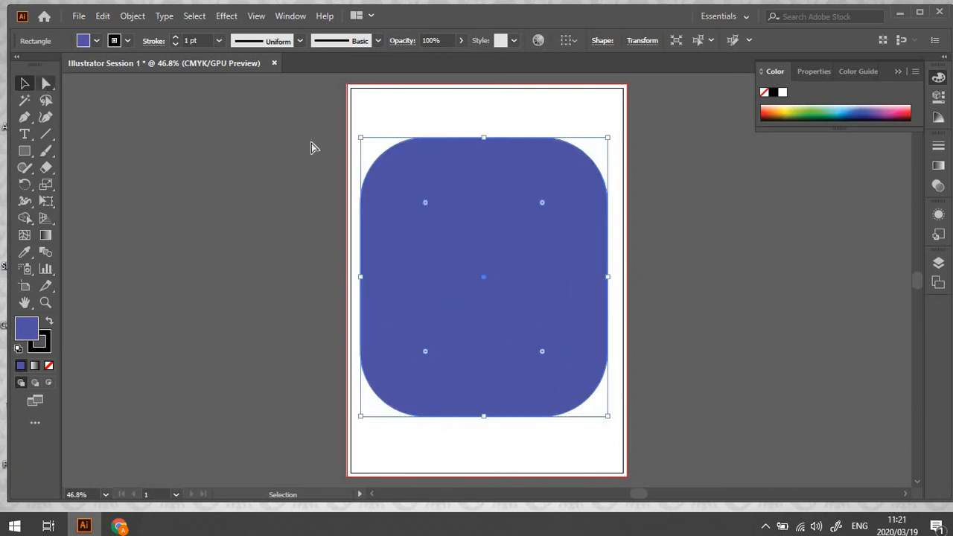
click(425, 203)
drag(461, 256, 503, 296)
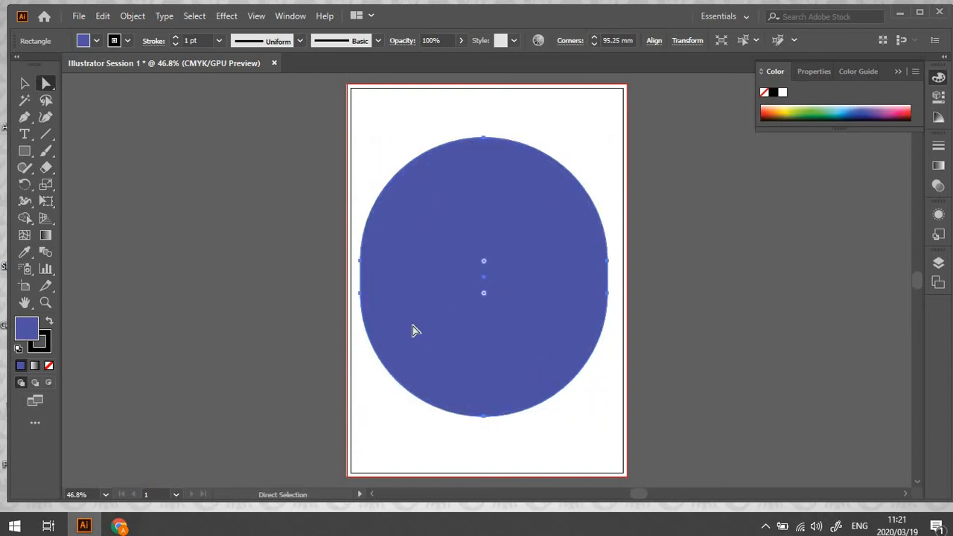
Move the oval shape off the artboard to its left and make two overlapping copies, each offset down and to the right
click(25, 83)
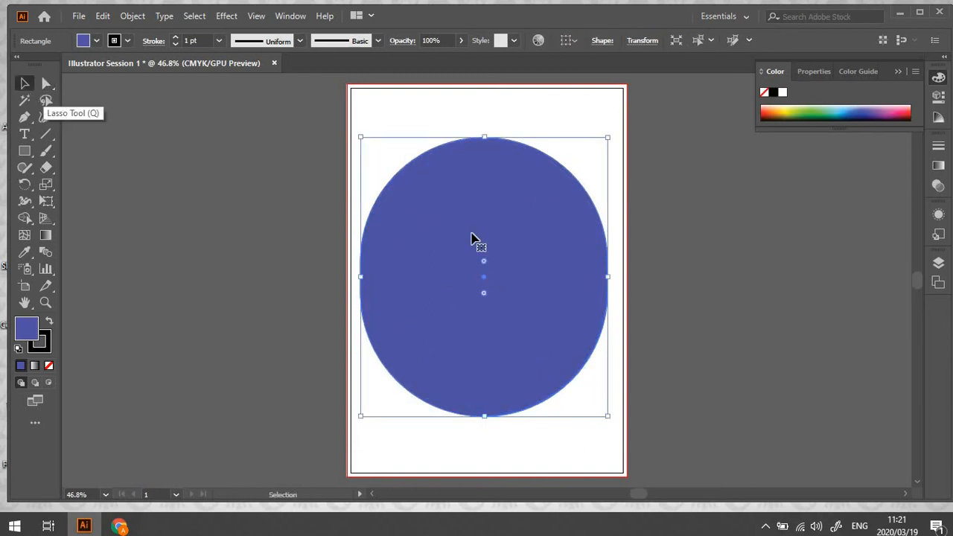
drag(525, 242, 230, 196)
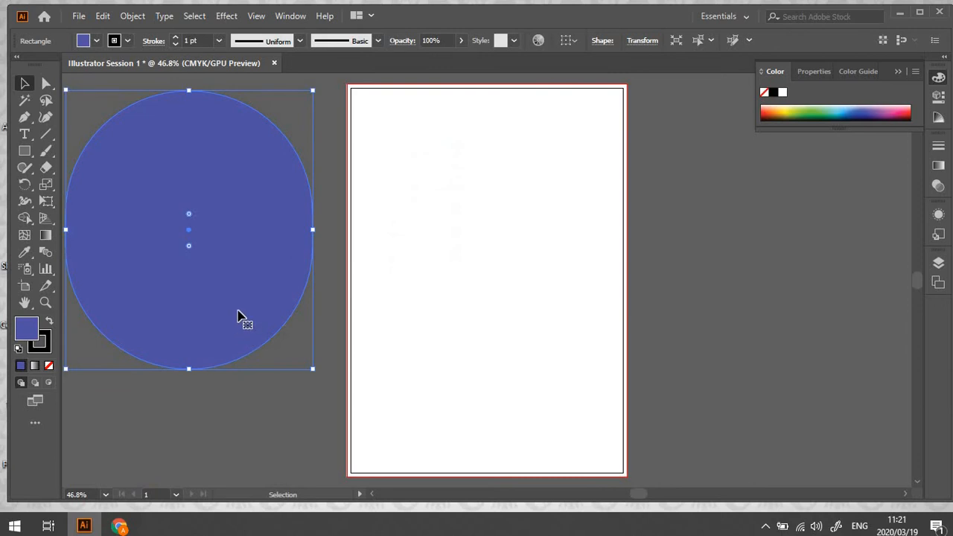
alt+drag(239, 293, 261, 363)
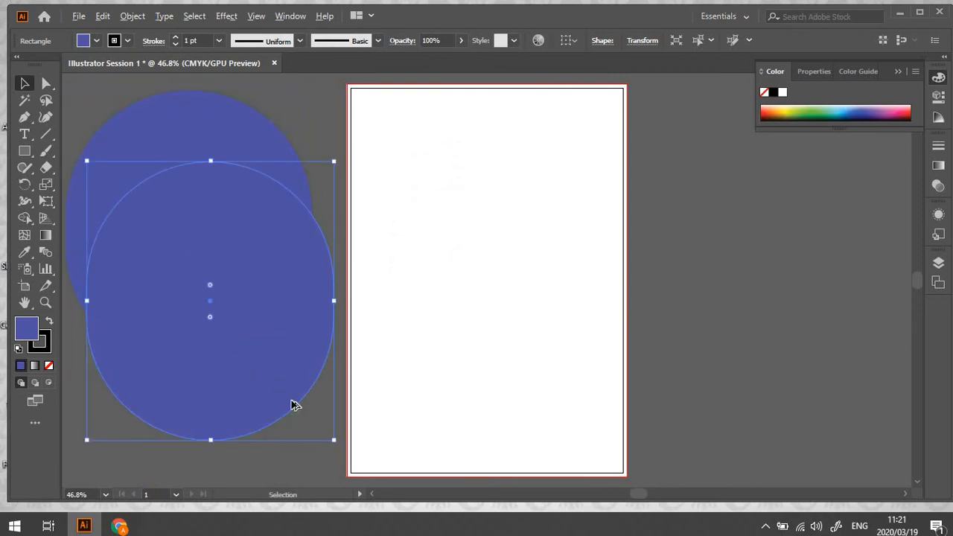
alt+drag(290, 401, 313, 426)
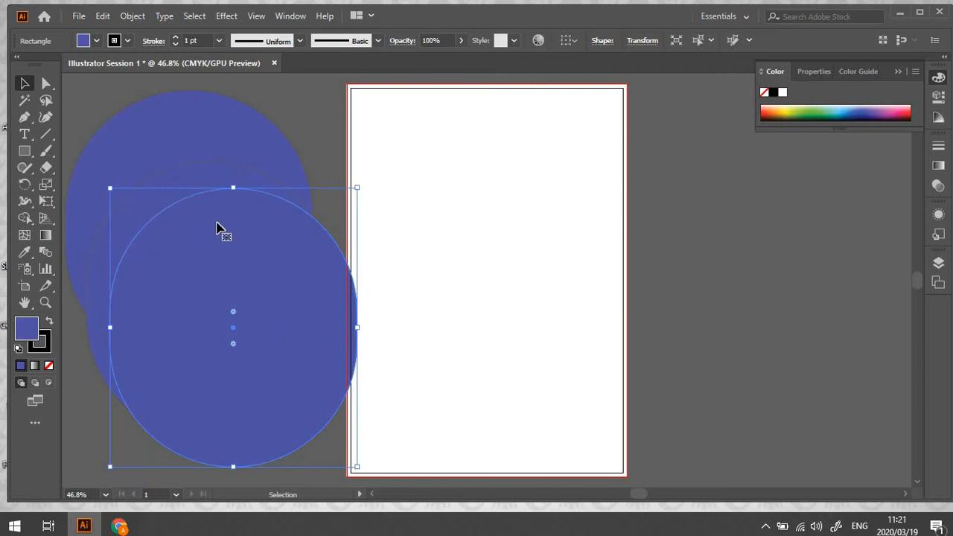
Select all three overlapping oval shapes and move them together onto the artboard
shift+click(206, 174)
shift+click(202, 151)
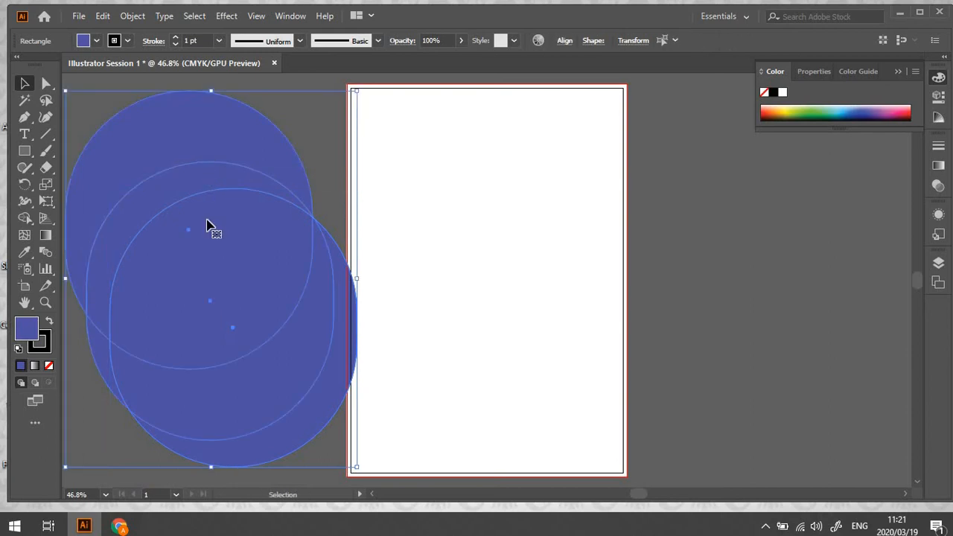
drag(211, 223, 482, 217)
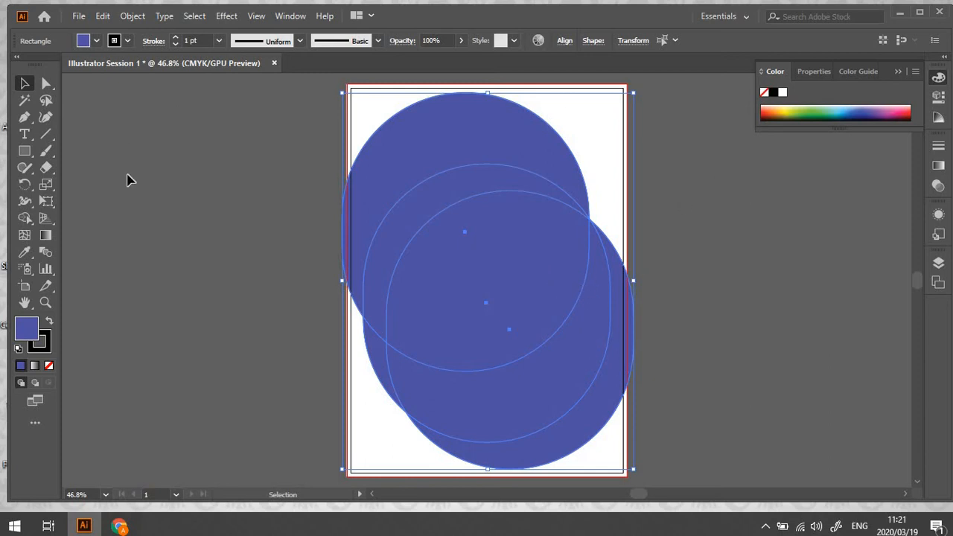
Delete the three selected overlapping oval shapes from the artboard
key(Delete)
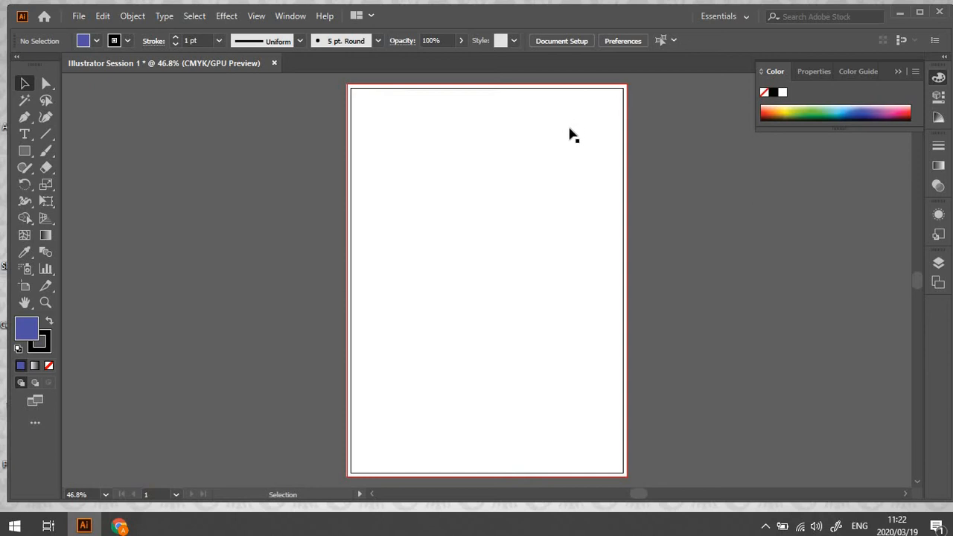
Draw a second portrait artboard, about 205 by 301 mm, beside the existing A4 artboard and delete it
click(25, 287)
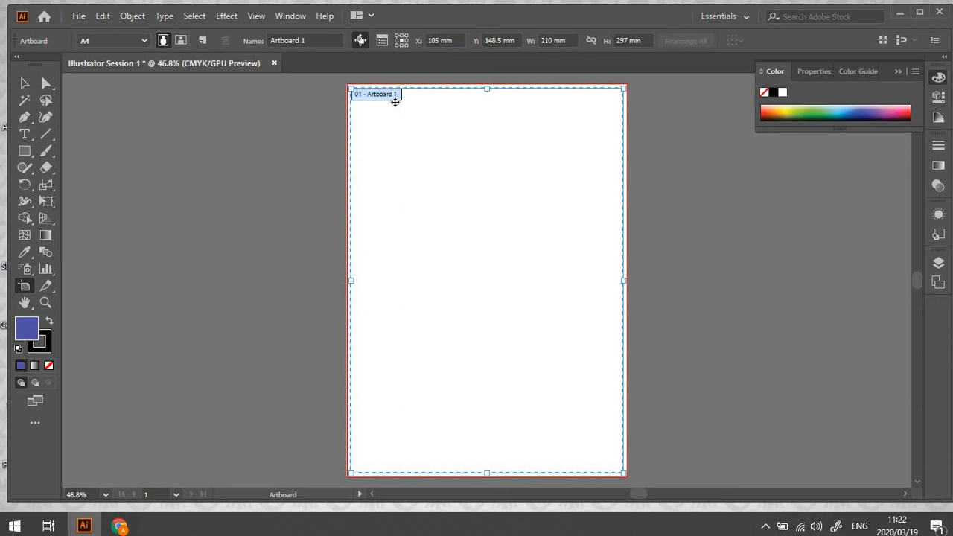
click(897, 71)
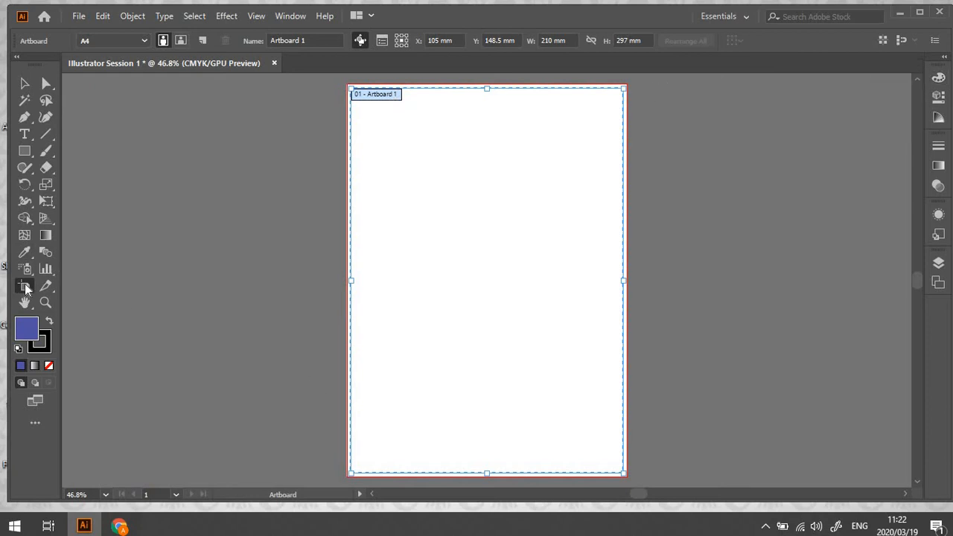
drag(637, 85, 759, 254)
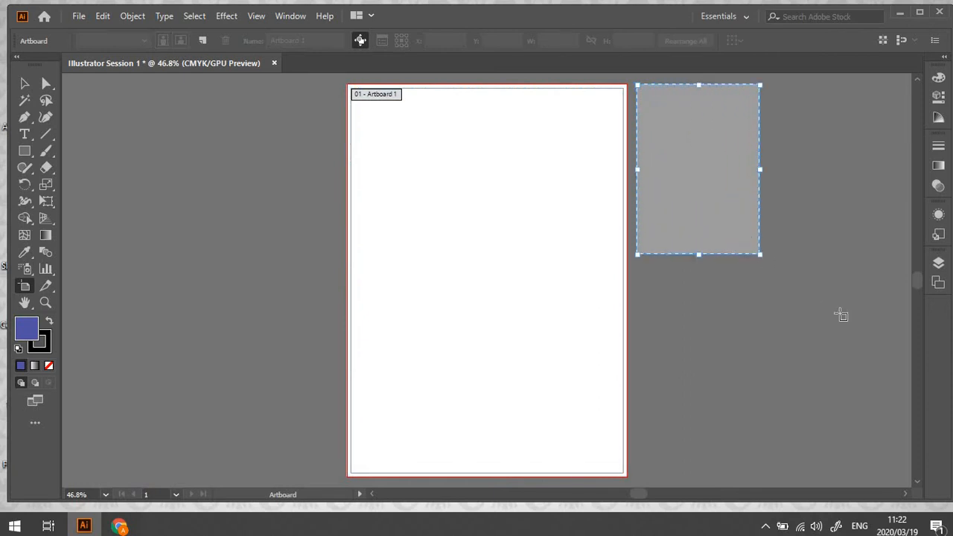
drag(841, 316, 905, 474)
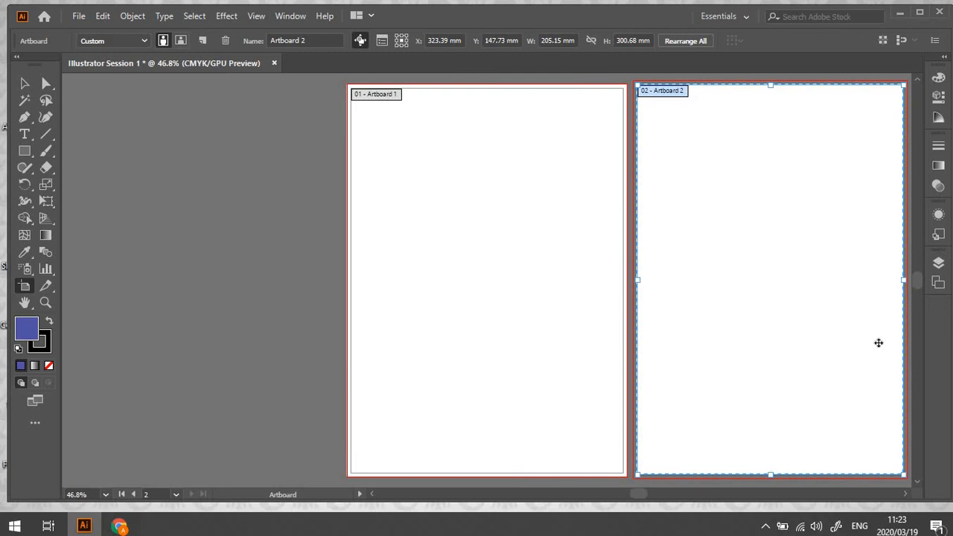
key(Delete)
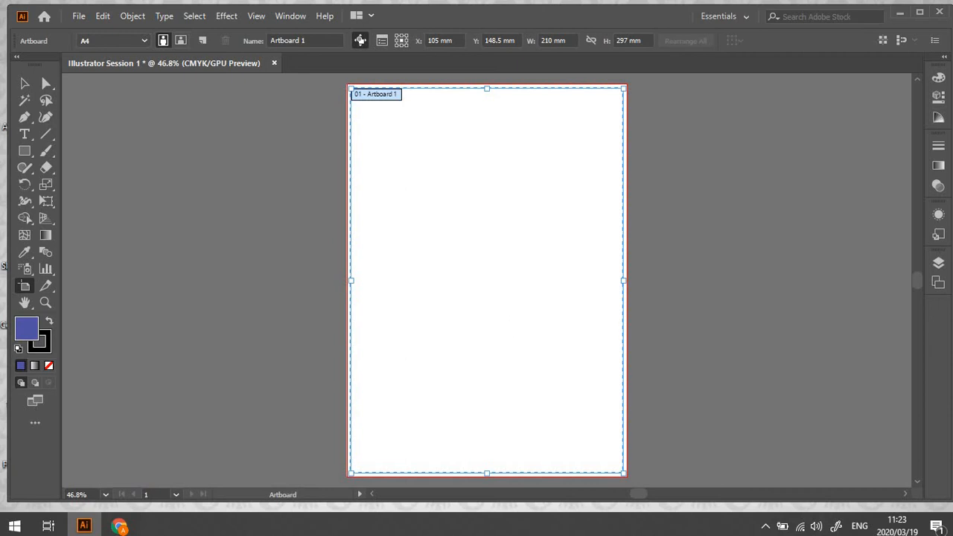
Expand the collapsed panel dock and view the artboard's Properties and the Color Guide
click(945, 58)
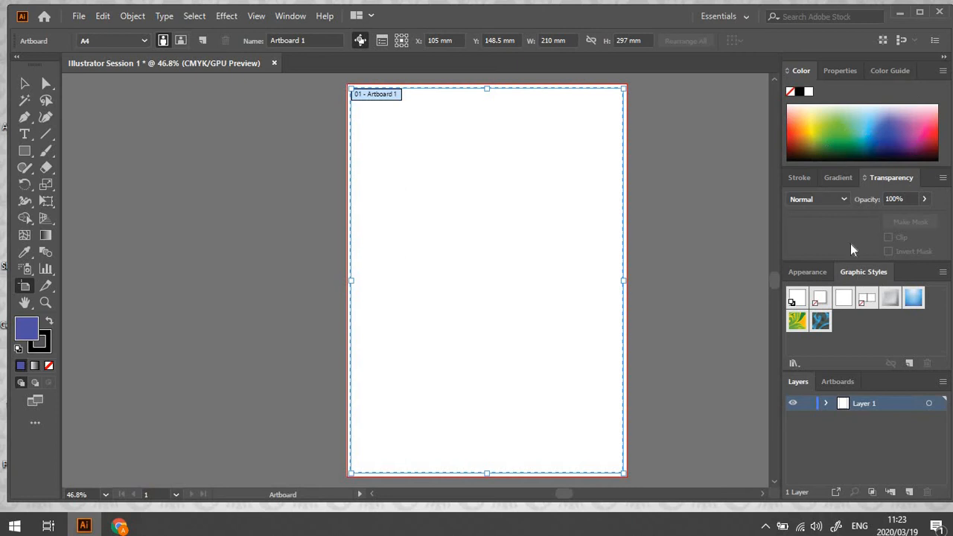
click(849, 77)
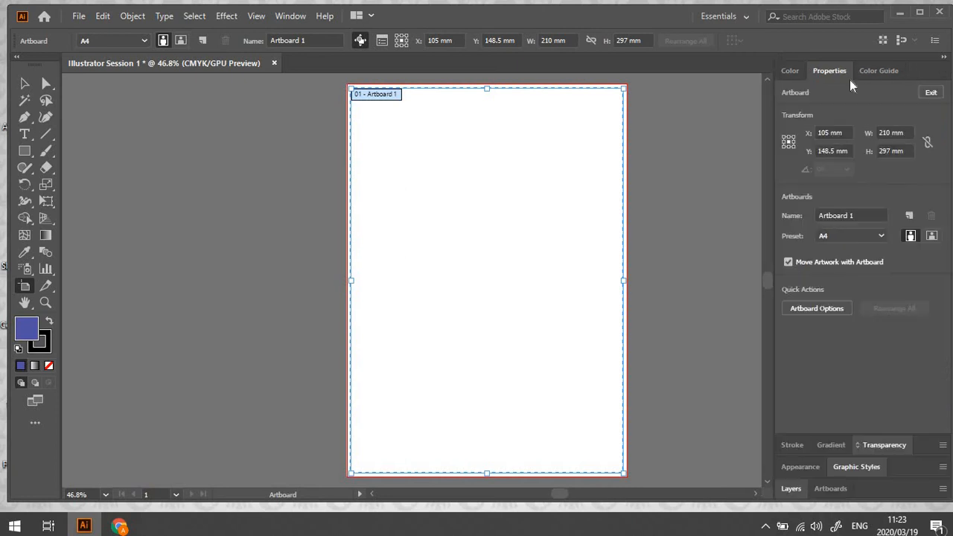
click(876, 73)
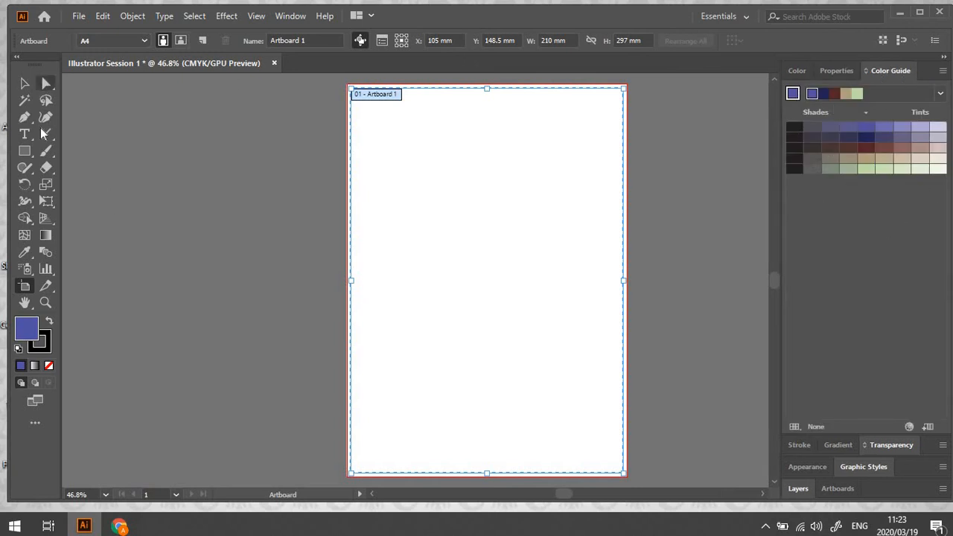
Draw three overlapping blue rectangles staggered down the artboard, the lowest about 94 by 110 mm
click(24, 151)
drag(389, 141, 533, 256)
drag(481, 220, 596, 378)
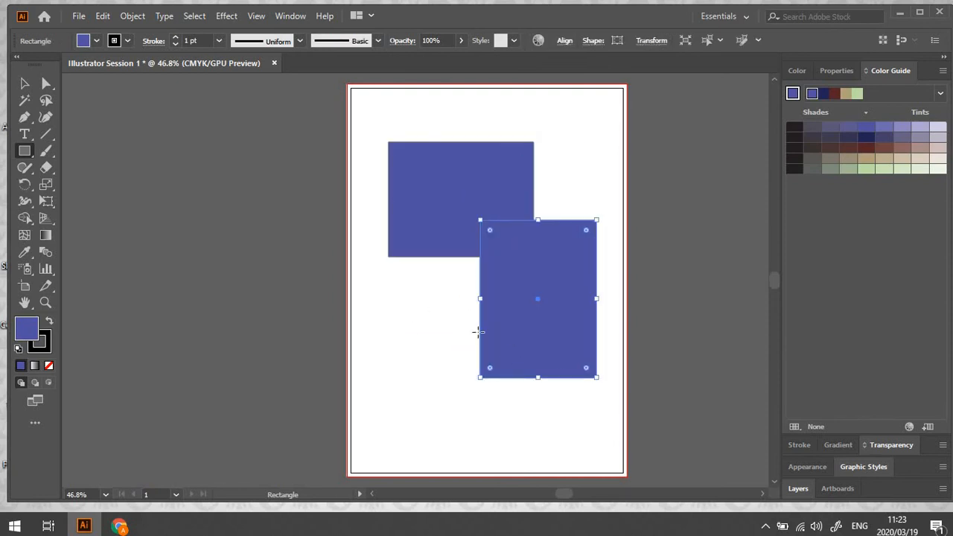
drag(405, 317, 527, 460)
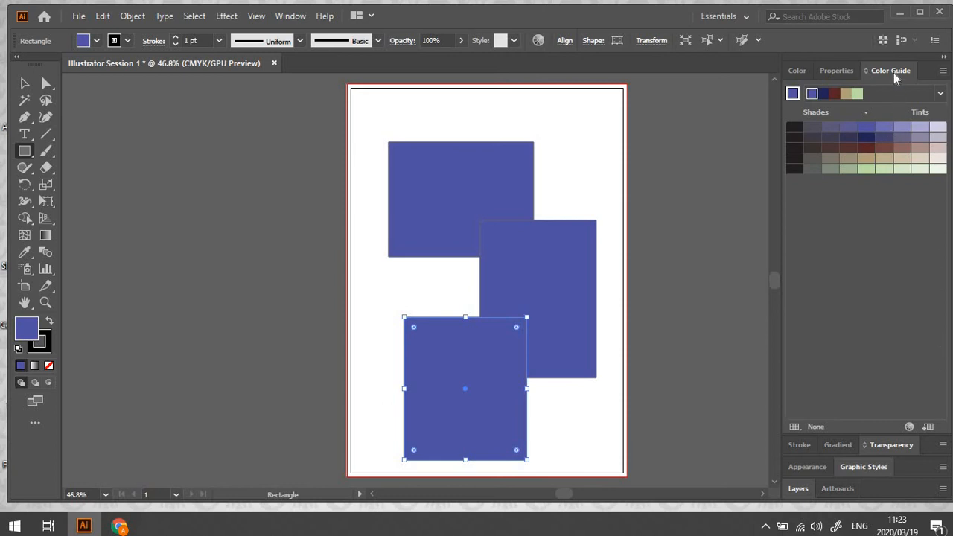
Undock the Color Guide and Color panels and stack them as floating panels beside the artboard
drag(896, 71, 125, 109)
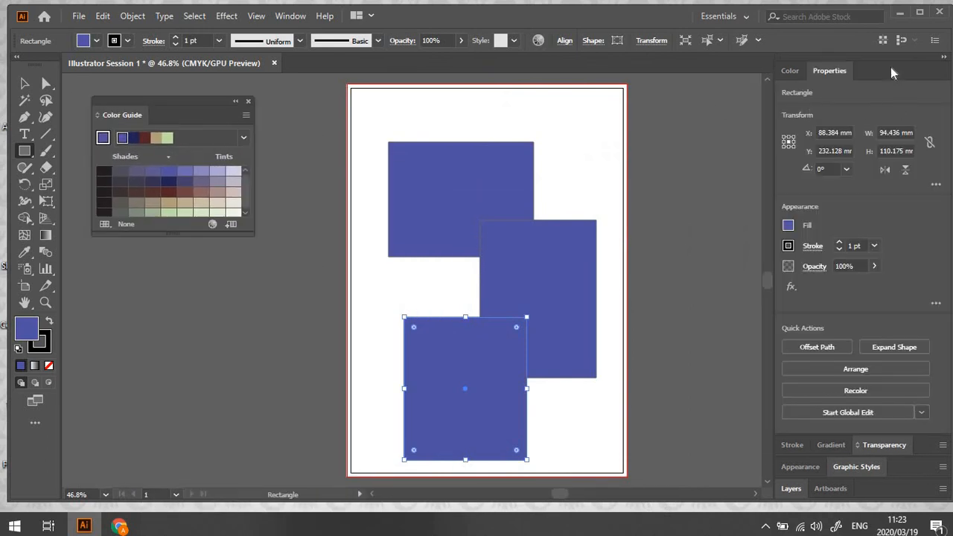
drag(793, 72, 111, 253)
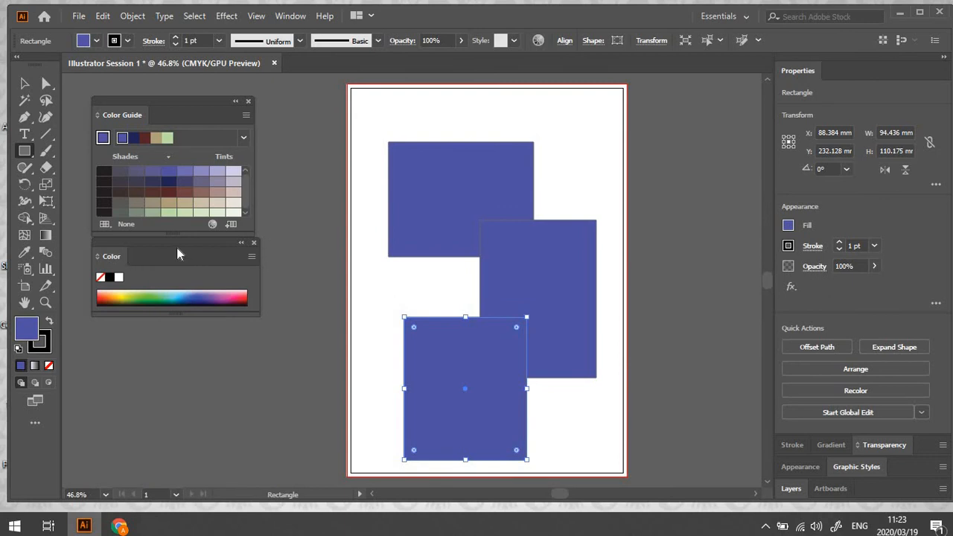
mouse_move(181, 239)
mouse_down()
mouse_move(174, 257)
mouse_move(181, 247)
mouse_up()
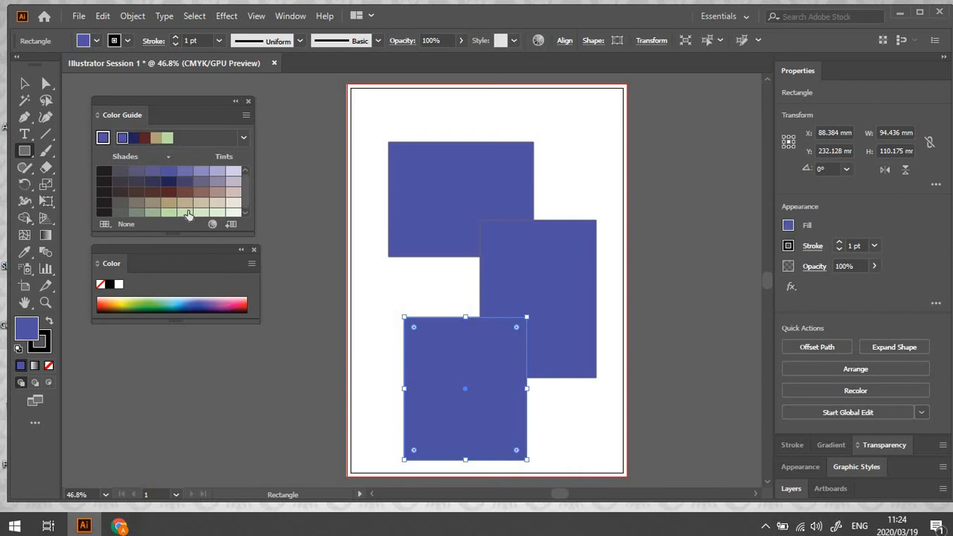
Try to recolour the lowest rectangle with a dark blue-grey shade from the Color Guide
click(24, 251)
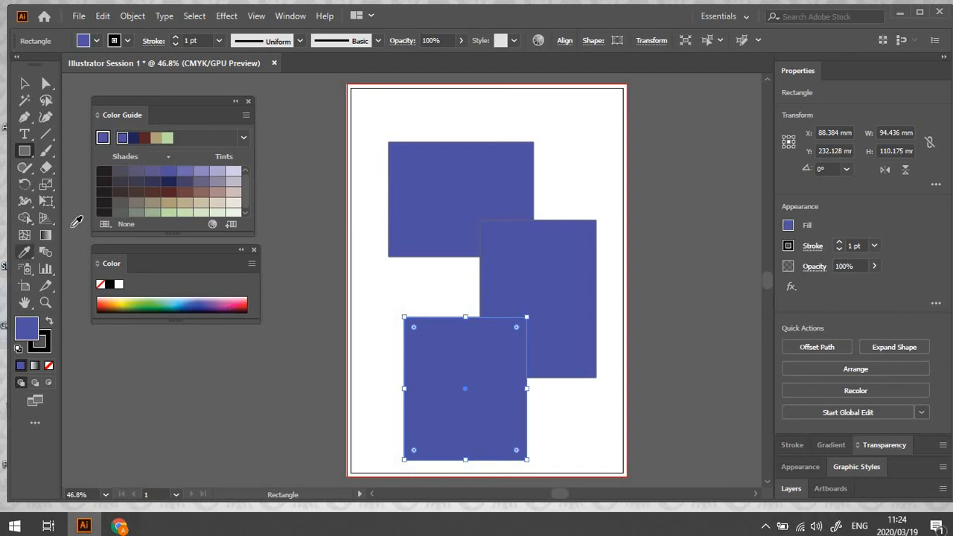
click(156, 184)
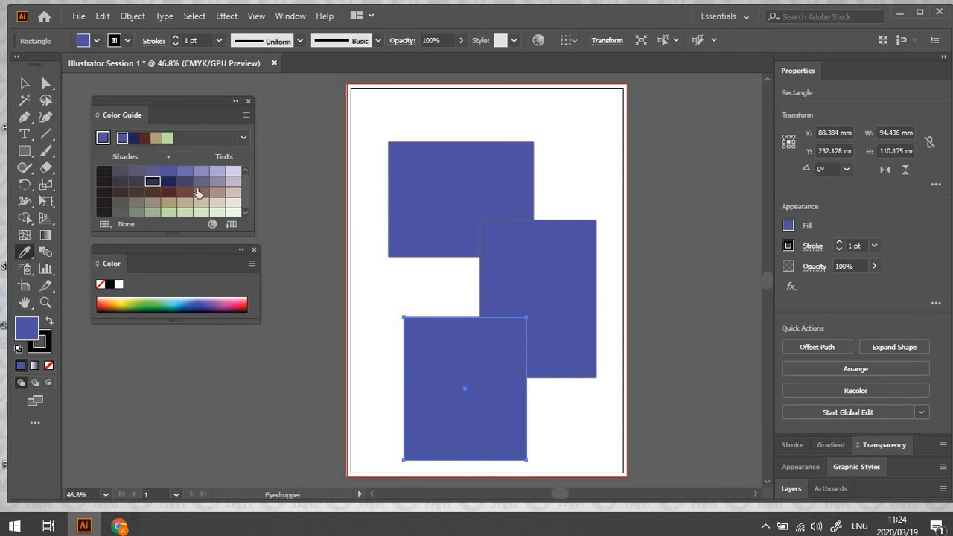
click(25, 83)
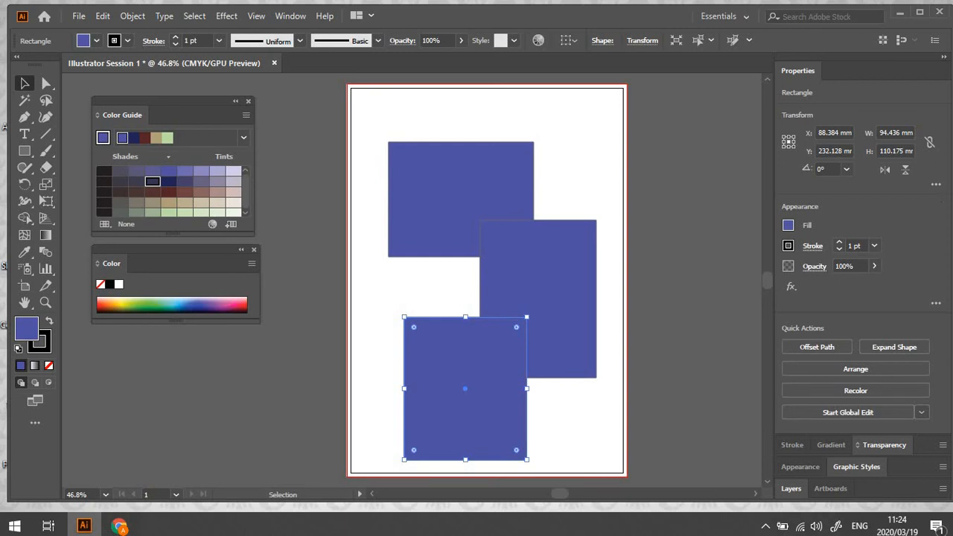
Switch to the Typography workspace and review its Character, Paragraph and OpenType settings
click(745, 17)
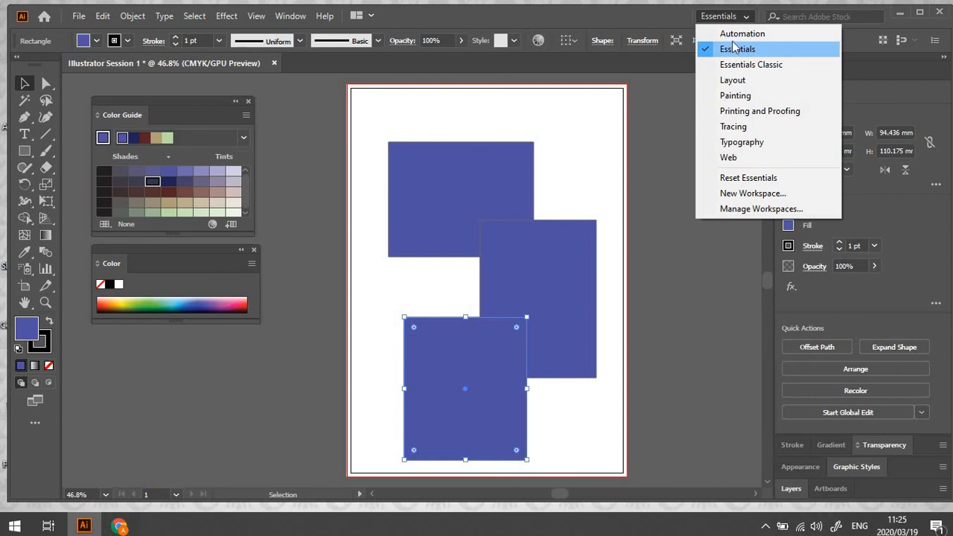
click(747, 18)
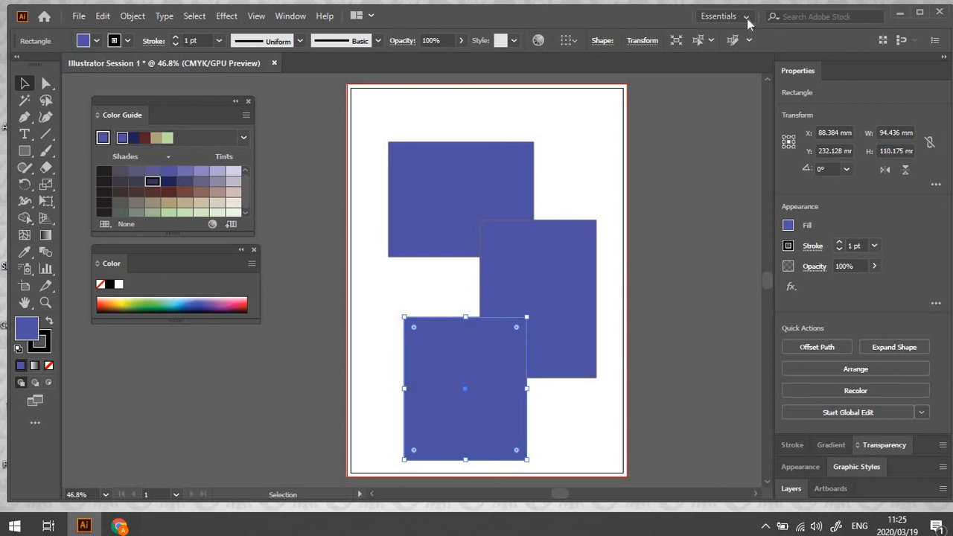
click(746, 20)
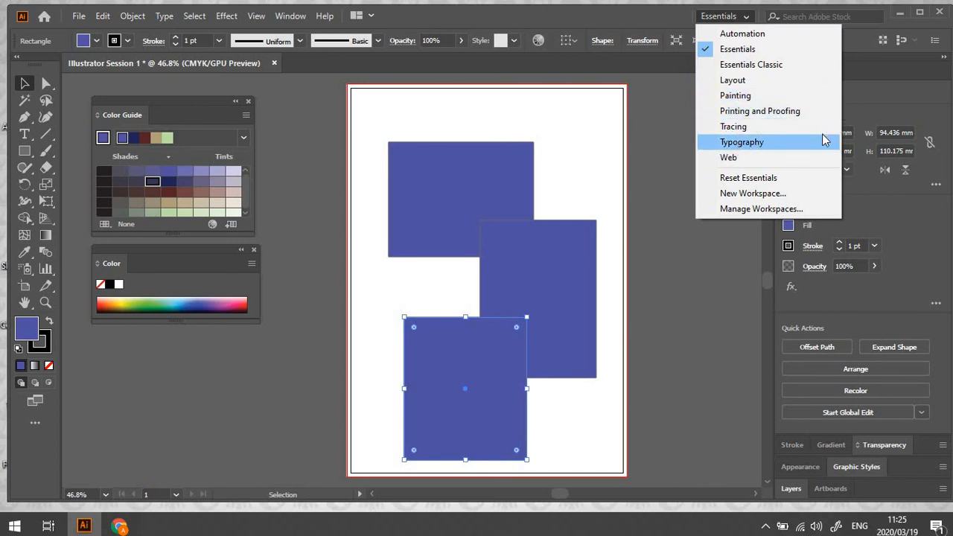
click(751, 146)
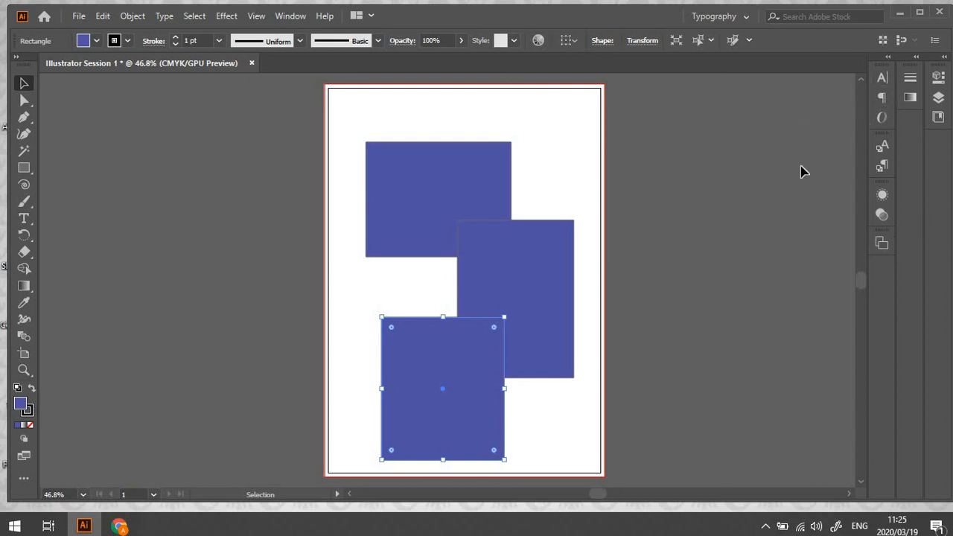
click(886, 60)
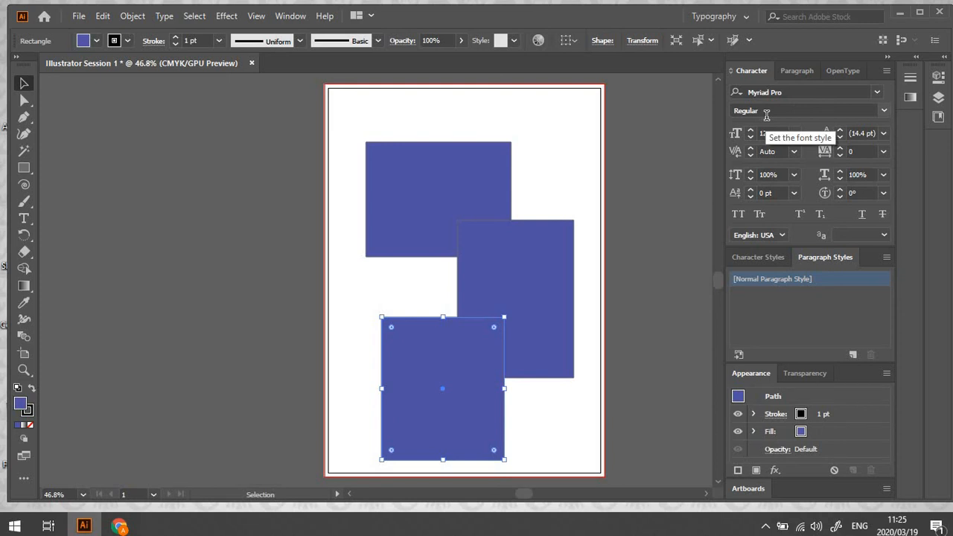
click(790, 77)
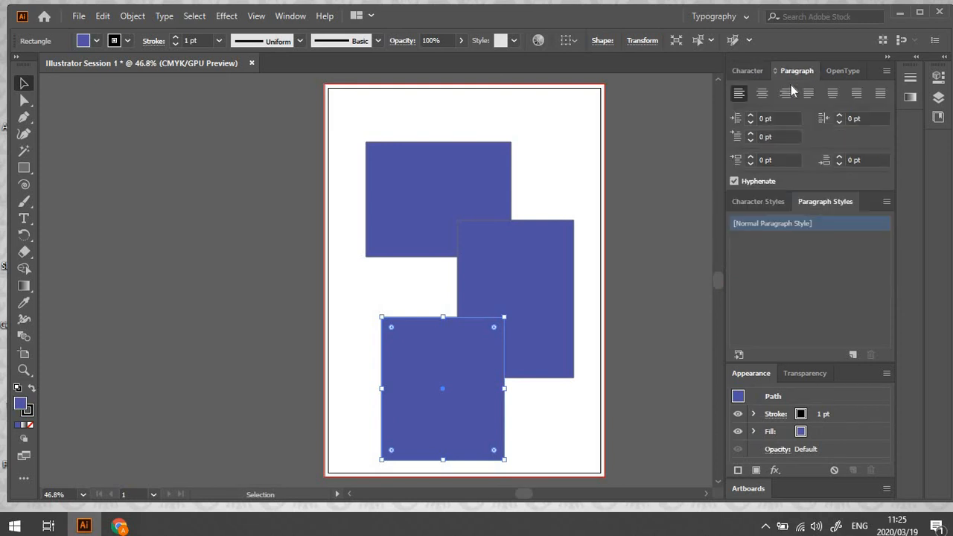
click(849, 67)
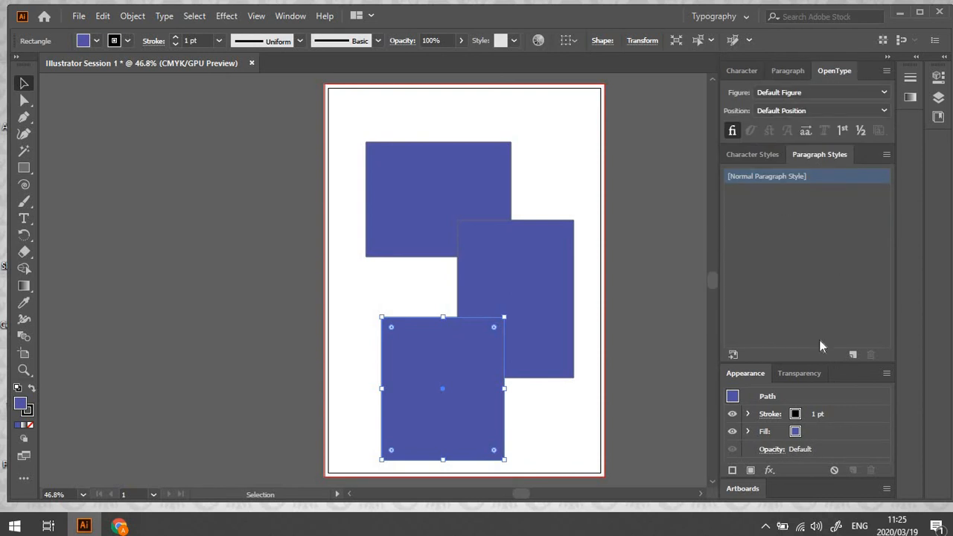
click(750, 71)
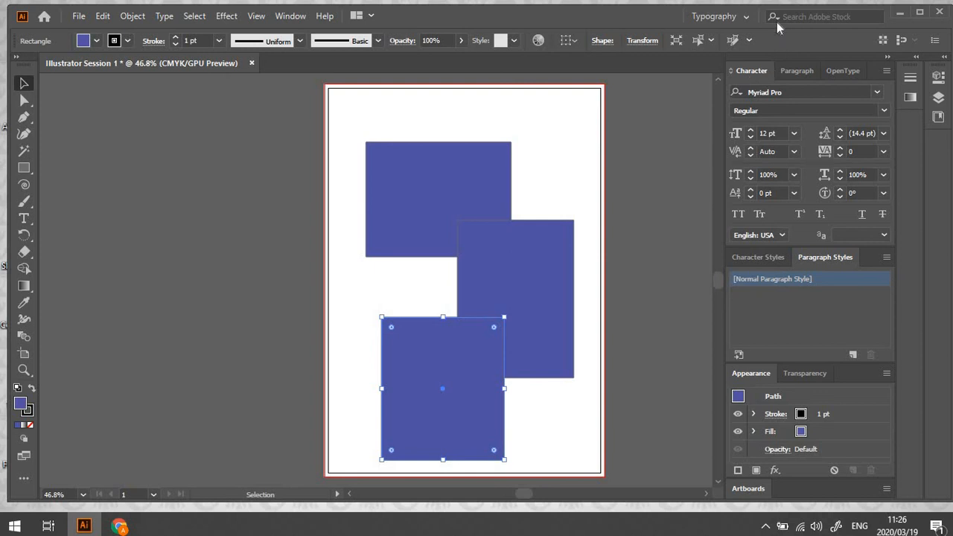
Switch to the Painting workspace and look through its Libraries before returning to the Swatches
click(743, 17)
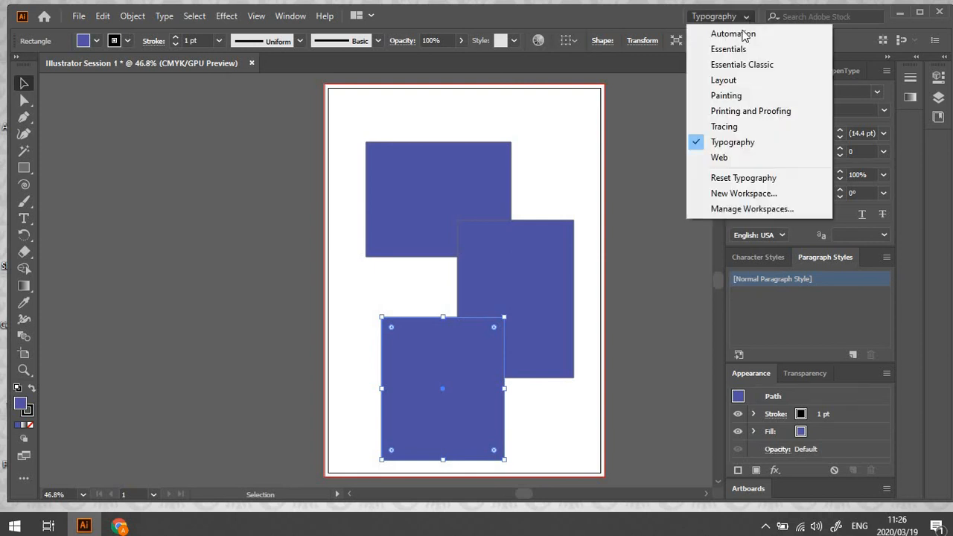
click(726, 95)
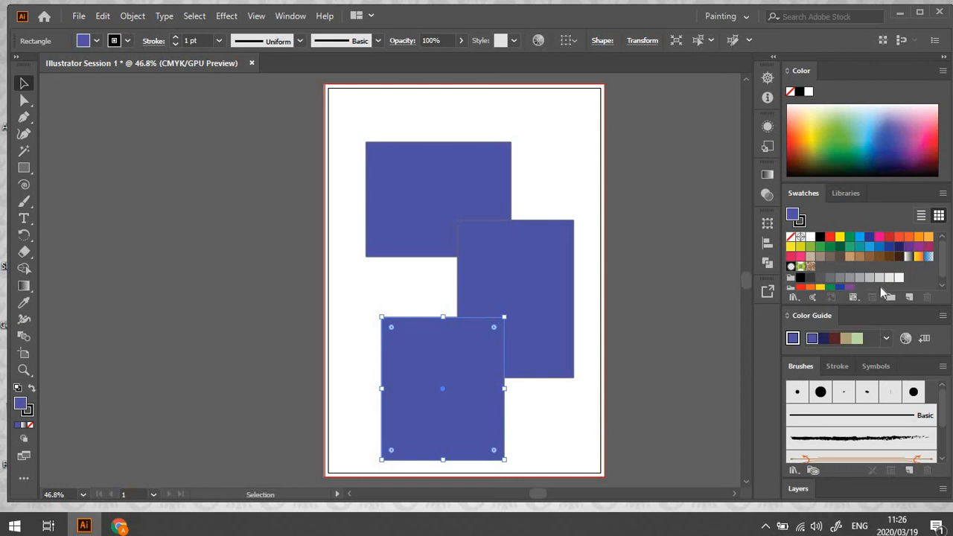
click(856, 196)
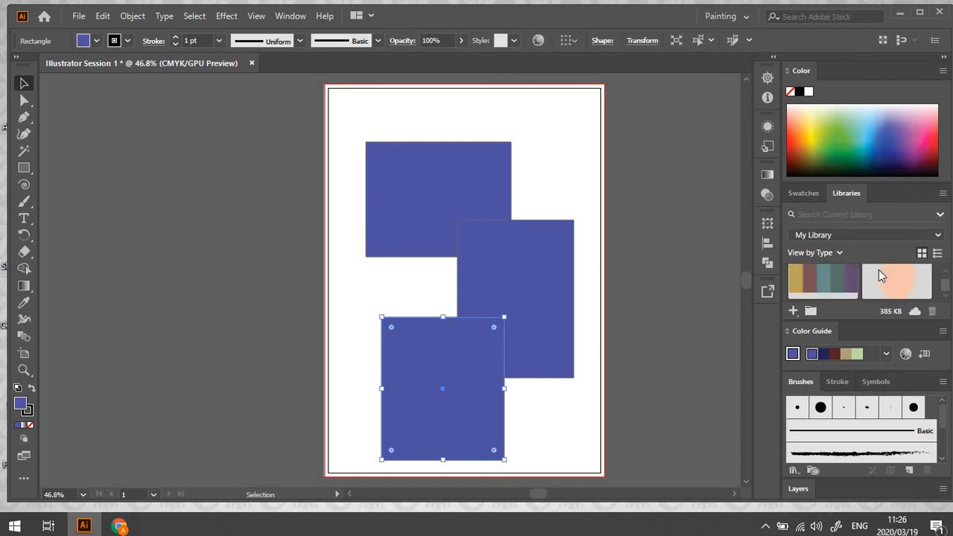
click(814, 196)
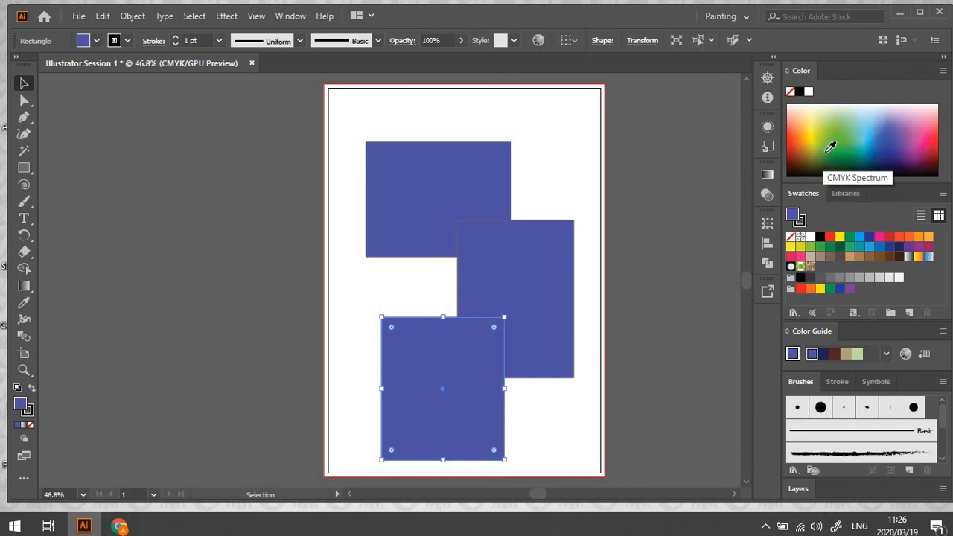
Try several fill colours from the CMYK spectrum on the lowest rectangle and settle on light green
click(872, 153)
click(805, 126)
click(801, 130)
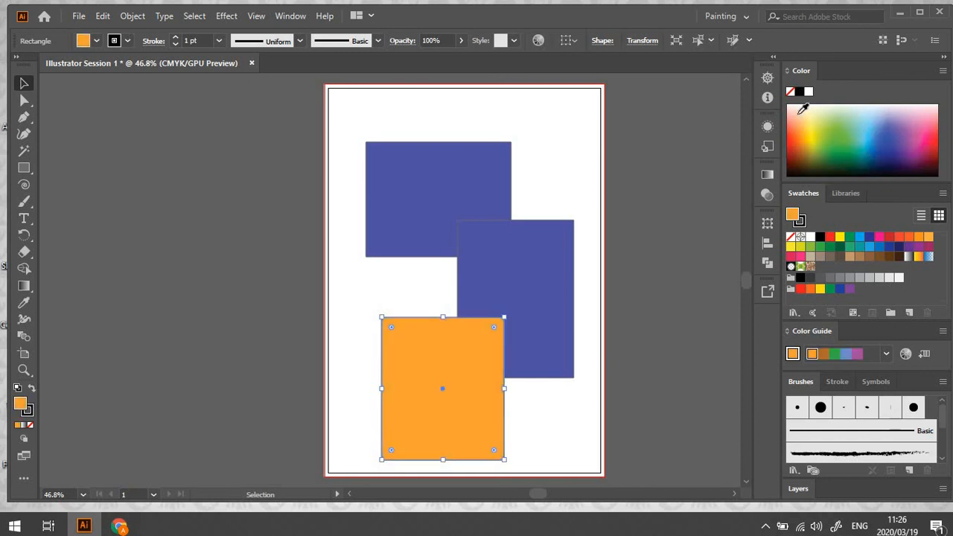
click(798, 112)
click(841, 113)
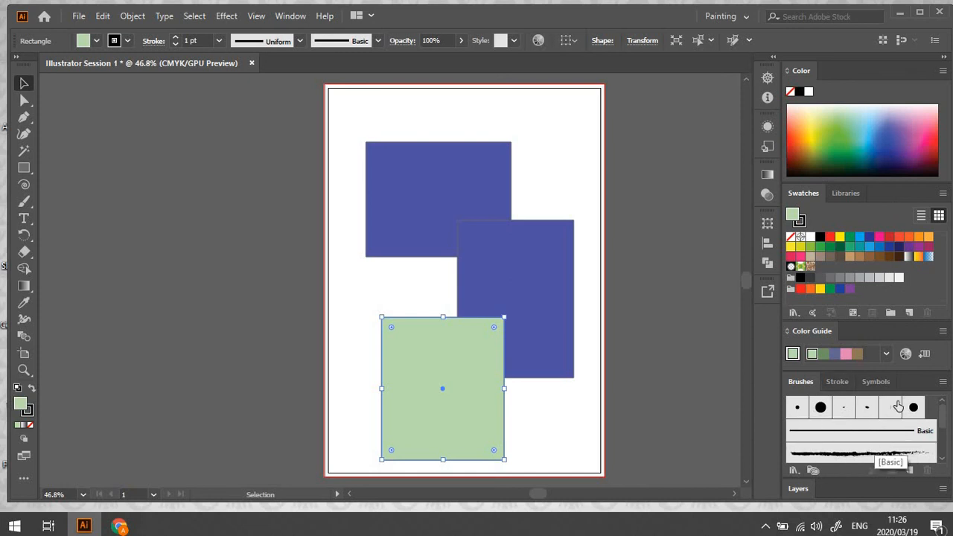
Look through the available brushes, stroke settings and symbols of the Painting workspace, ending back on the brushes
scroll(876, 435, down, 5)
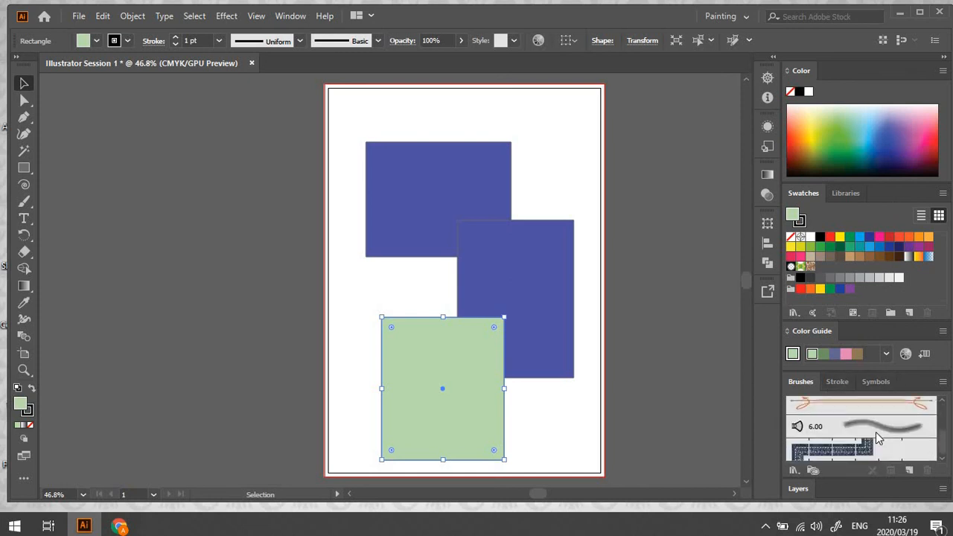
scroll(875, 435, up, 5)
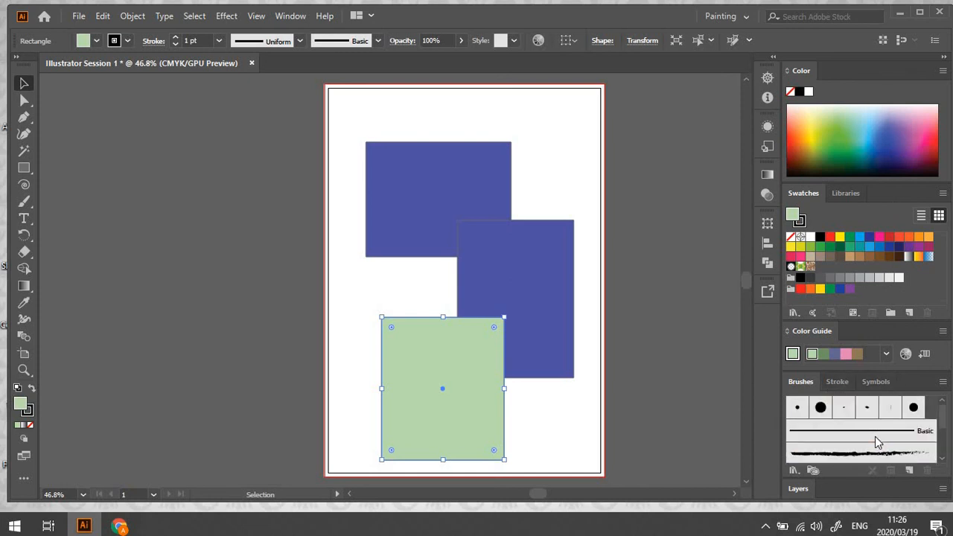
click(836, 381)
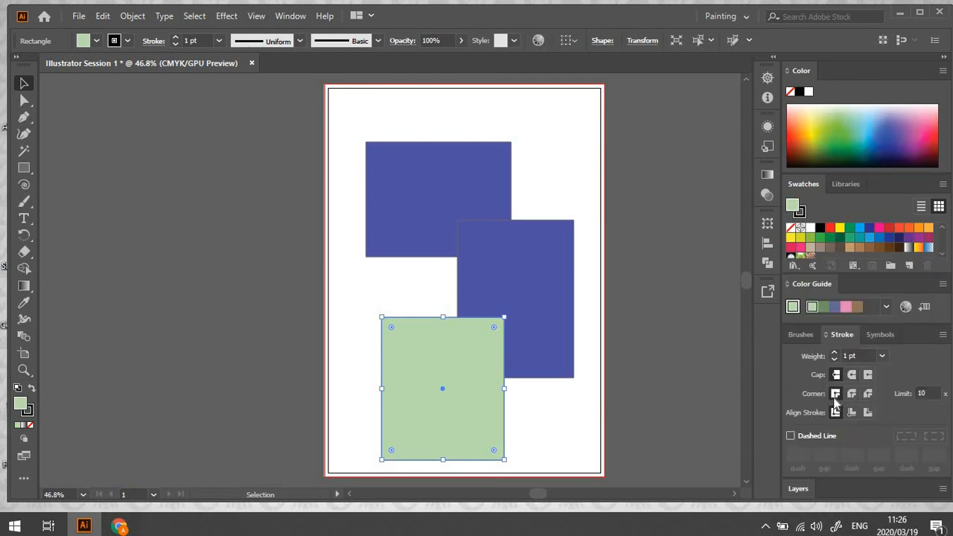
click(880, 334)
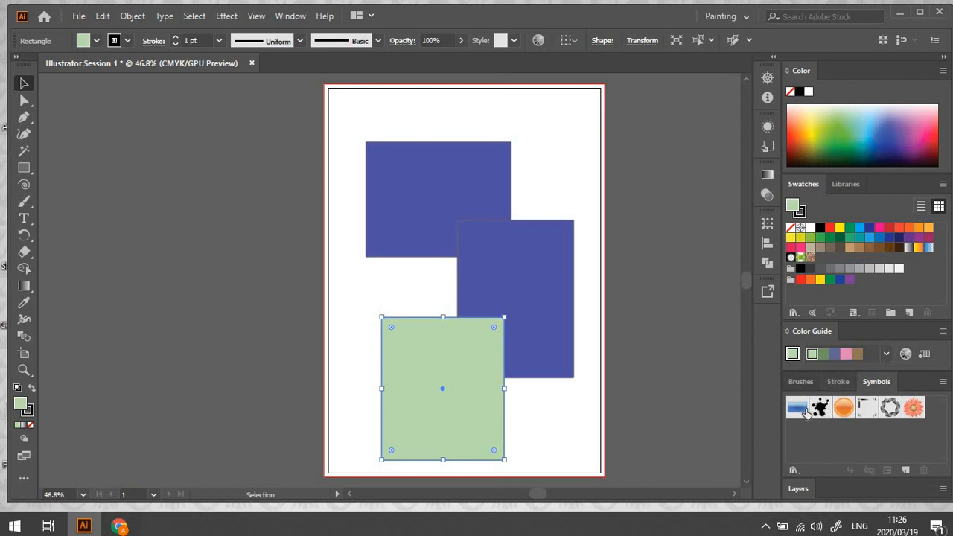
click(841, 381)
click(804, 337)
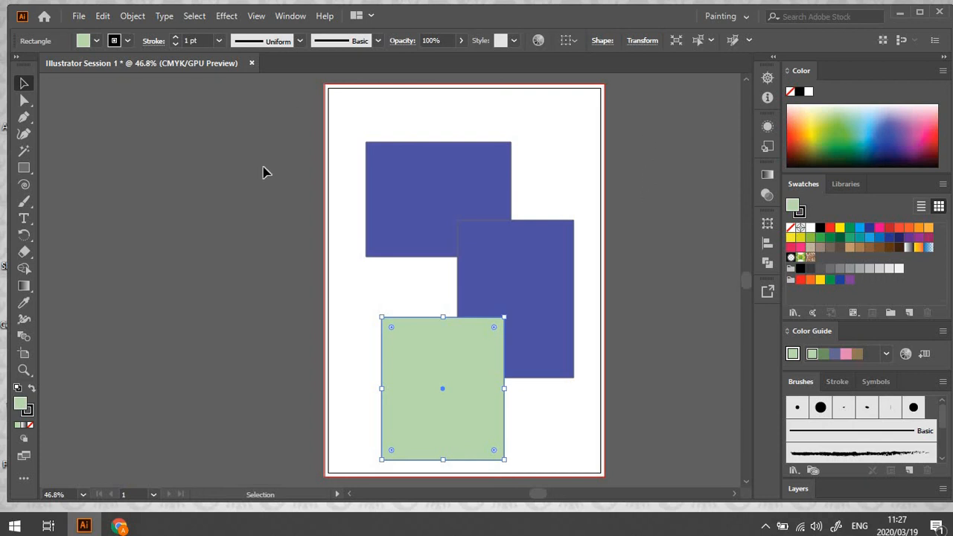
Switch to the Essentials workspace and on to Typography, and expand the Typography toolbar to two columns
click(738, 16)
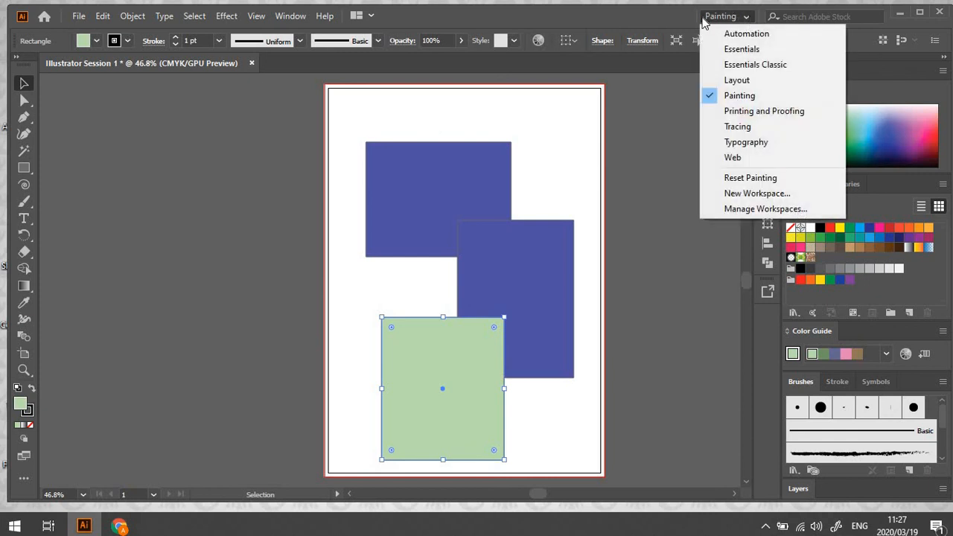
click(745, 52)
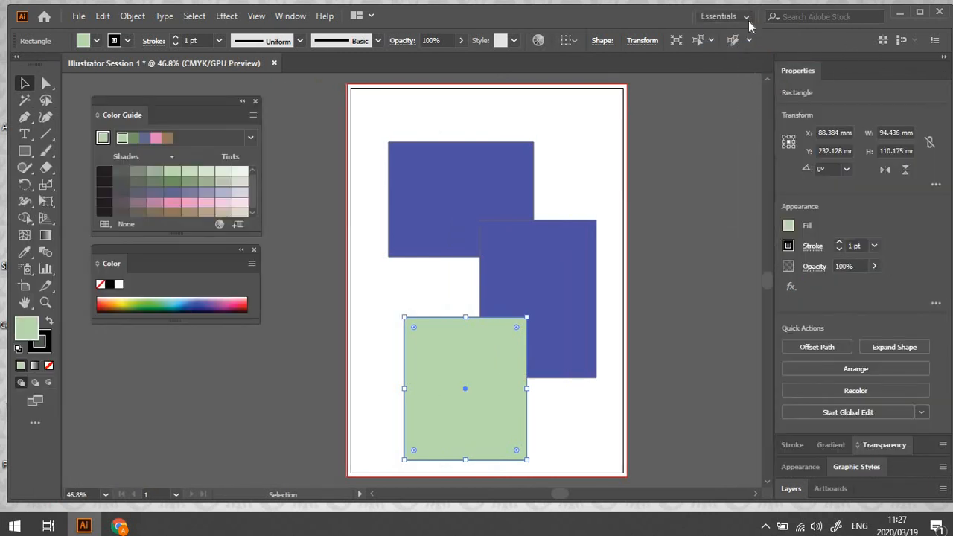
click(746, 18)
click(734, 142)
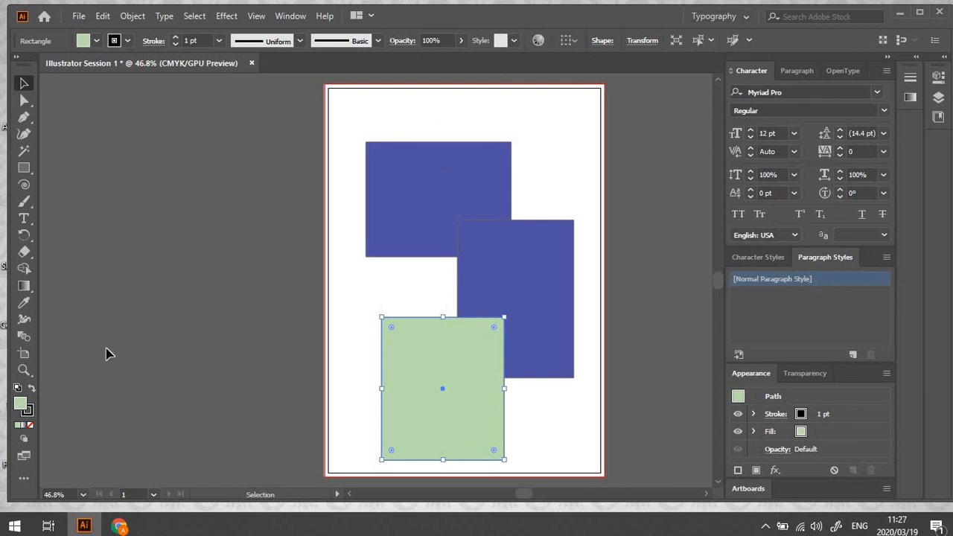
click(16, 58)
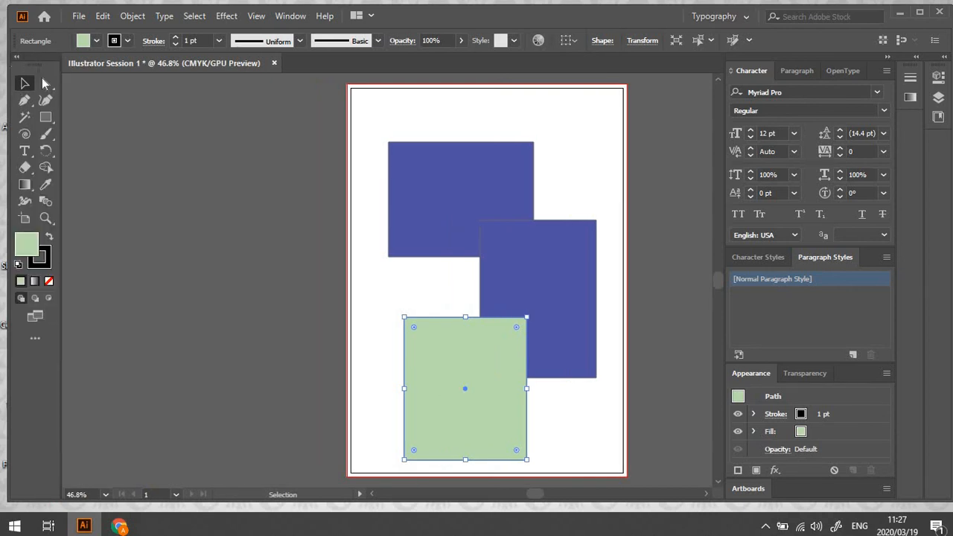
Try to add the Add Anchor Point Tool from the full tool list to the toolbar, and return to the Selection tool
click(34, 339)
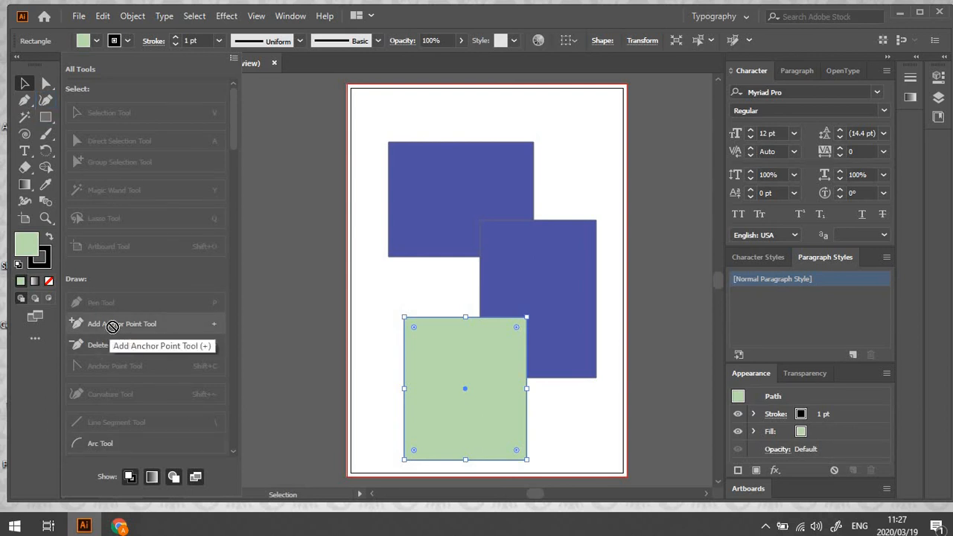
drag(104, 325, 24, 152)
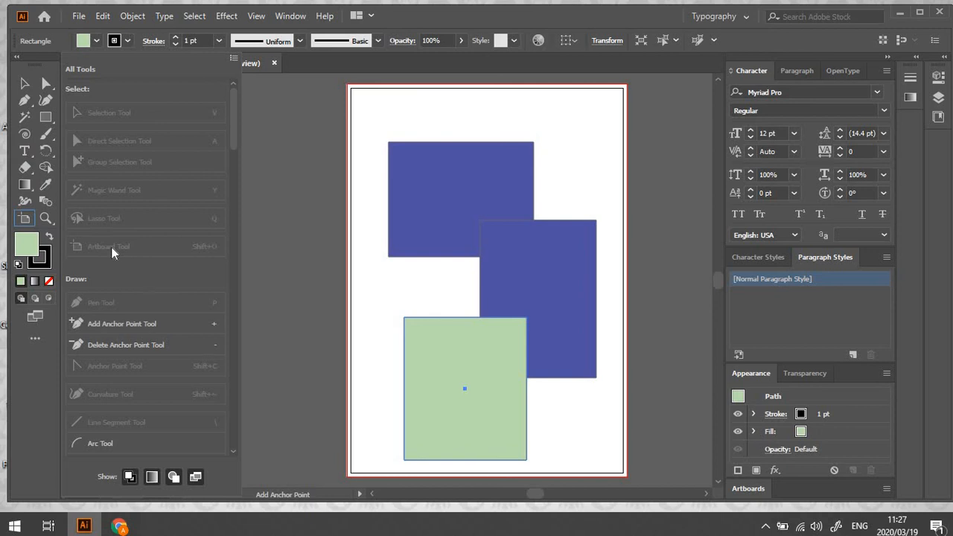
key(v)
click(297, 112)
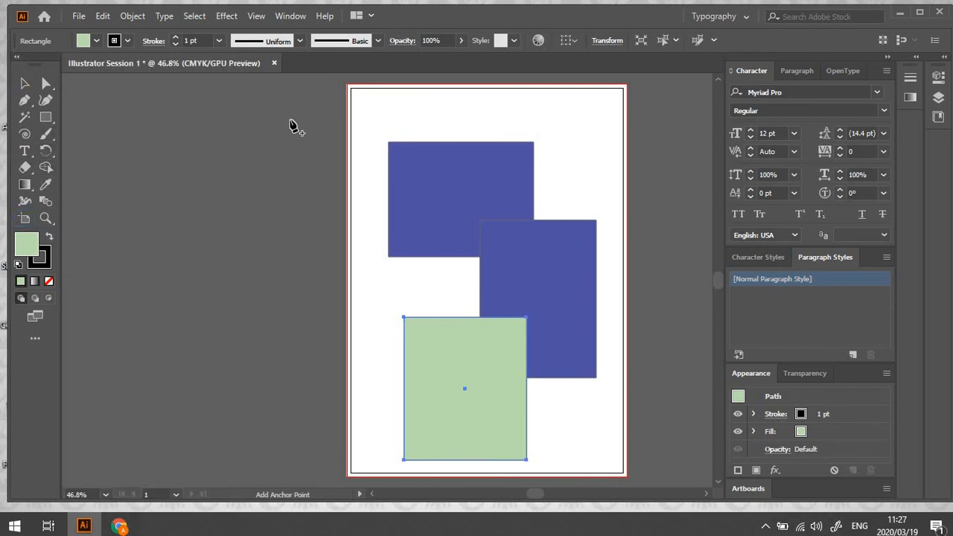
click(25, 83)
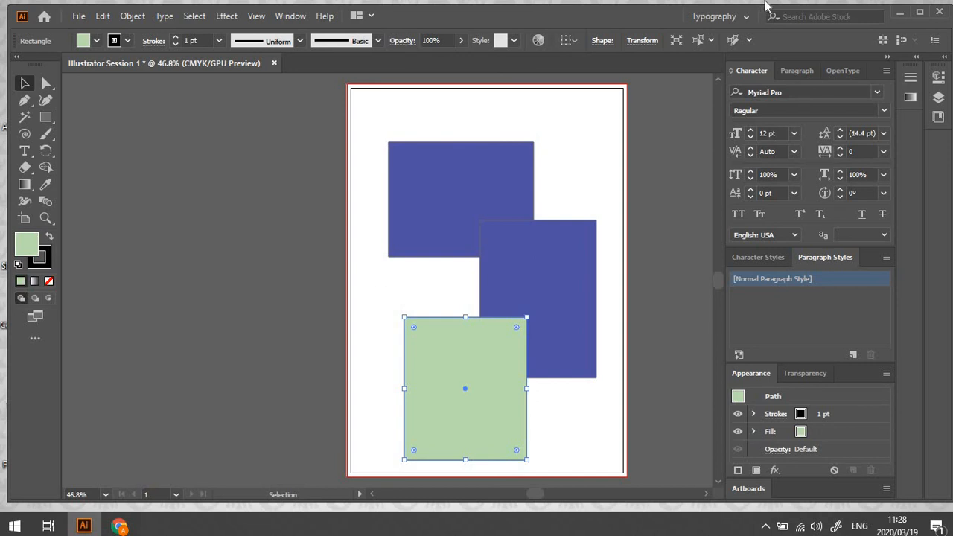
Return to the Painting workspace and look through the list of panels and libraries that can be shown
click(748, 17)
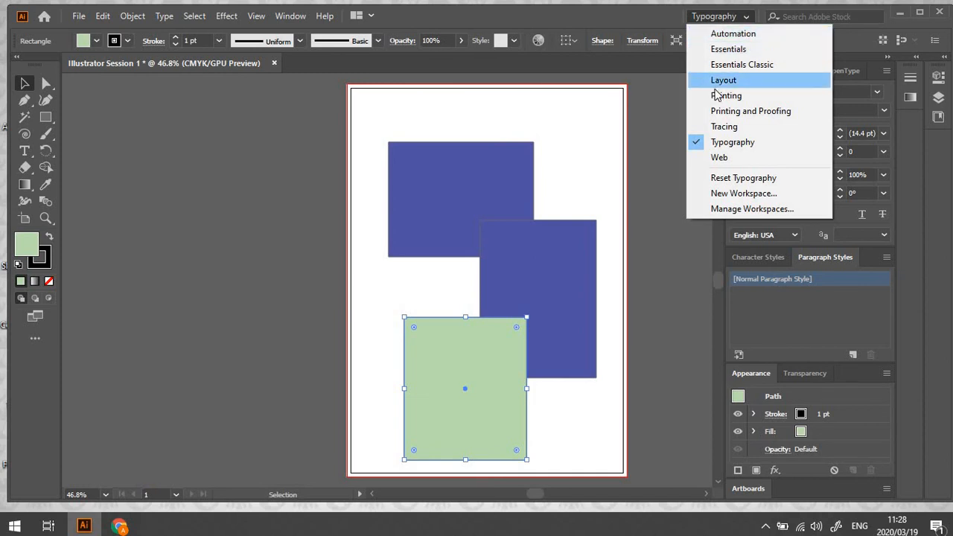
click(725, 96)
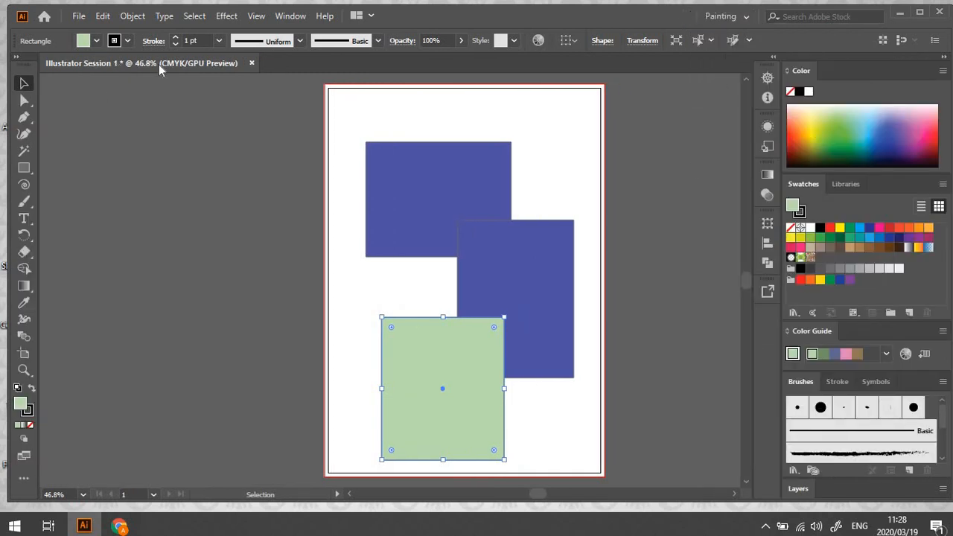
click(291, 17)
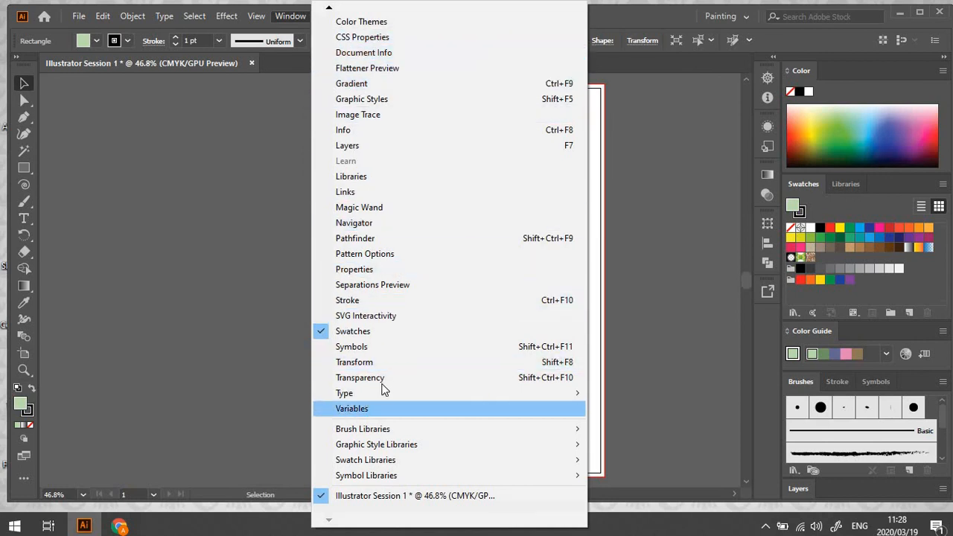
mouse_move(396, 398)
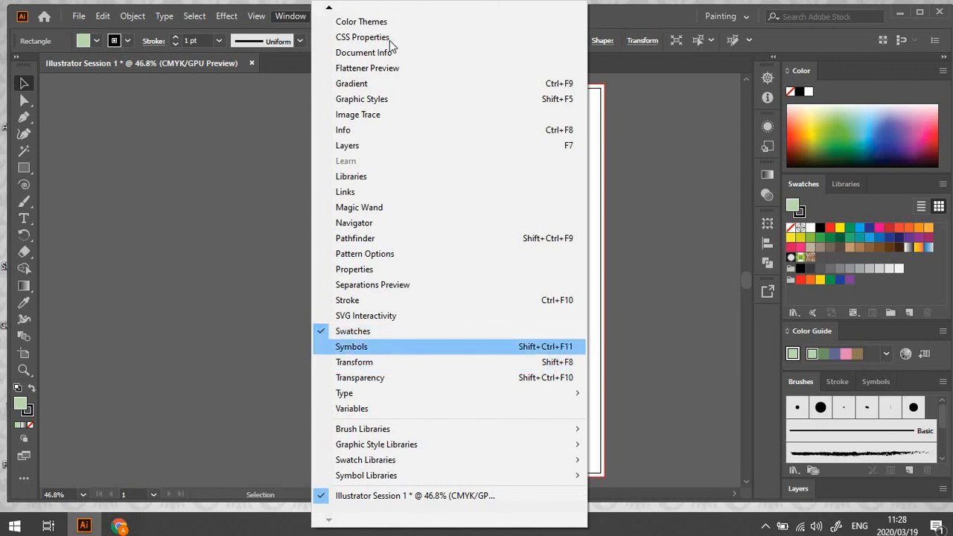
click(294, 18)
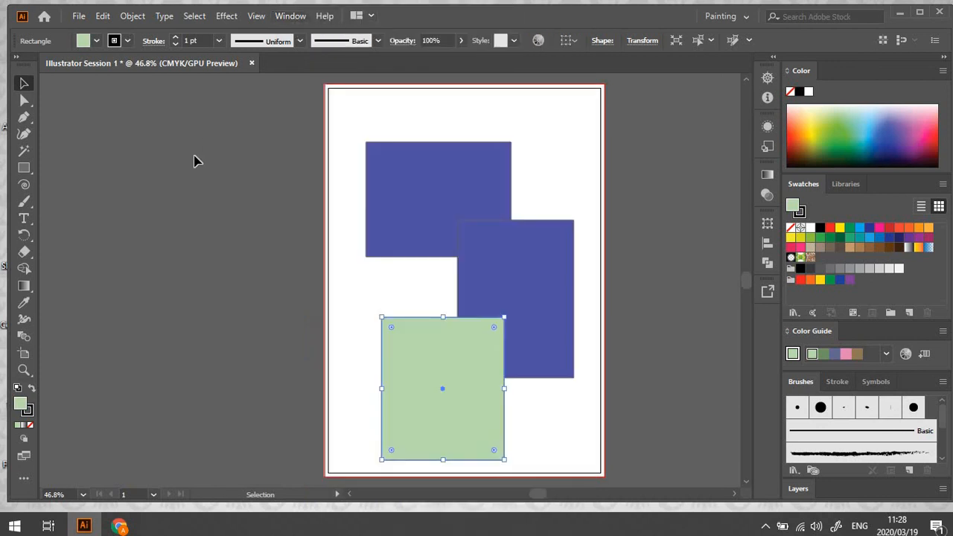